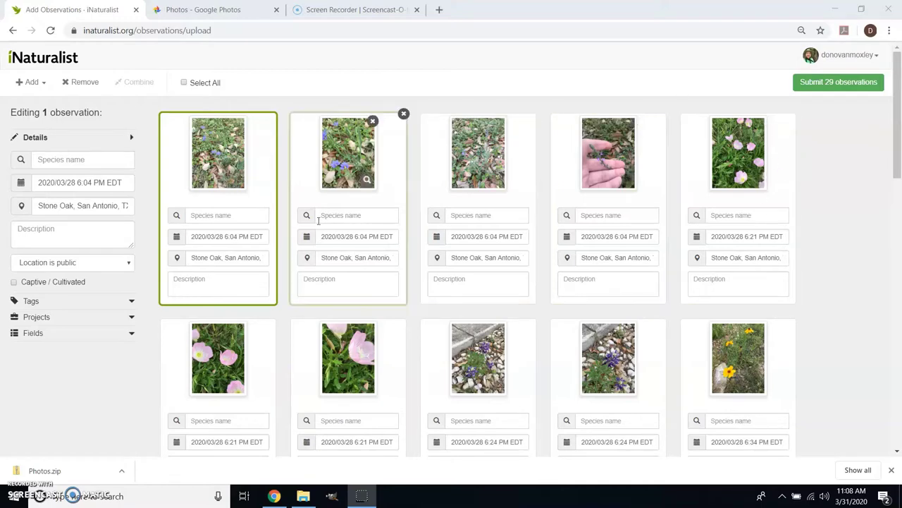
Compare the first two blue-flower photos and merge the first observation into the second
{"action": "left_click", "coordinate": [222, 156]}
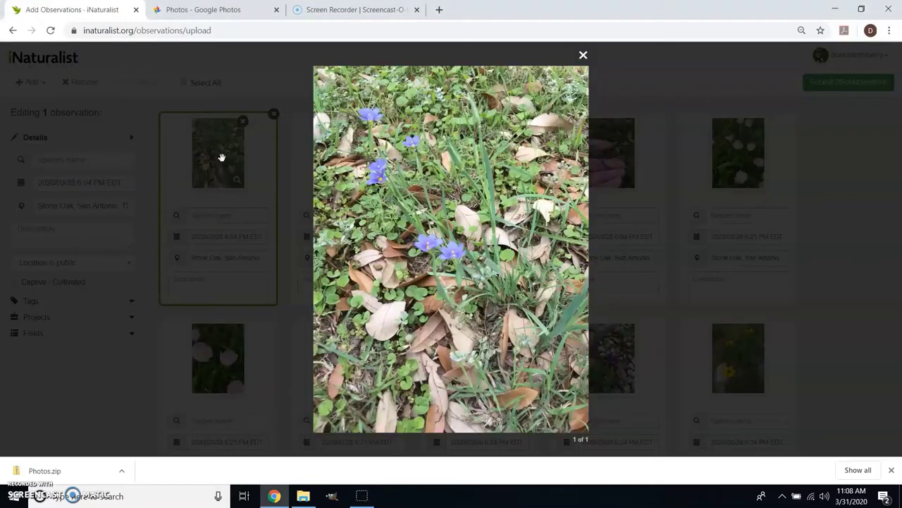
{"action": "left_click", "coordinate": [863, 245]}
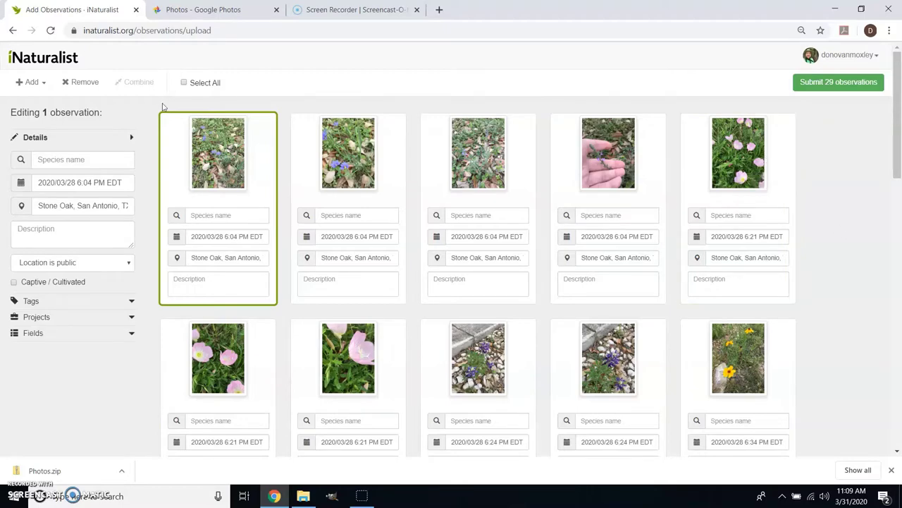
{"action": "left_click", "coordinate": [338, 153]}
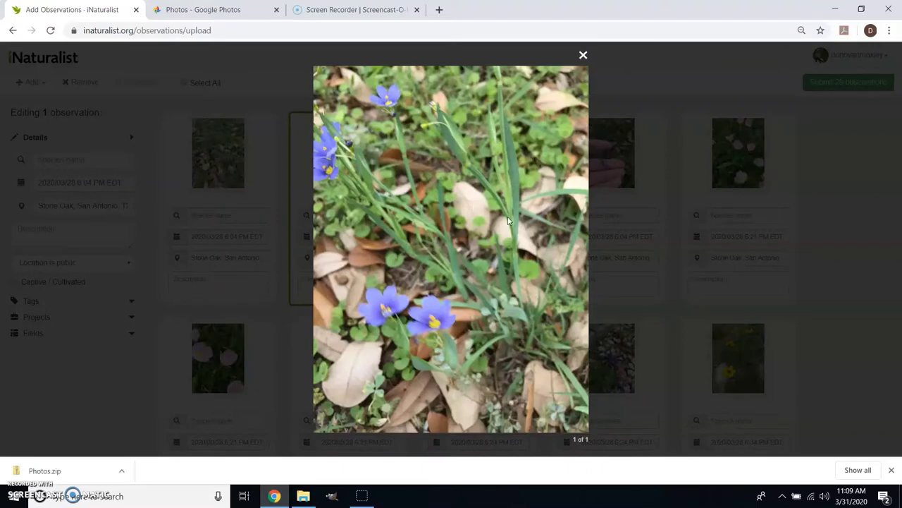
{"action": "left_click", "coordinate": [873, 314]}
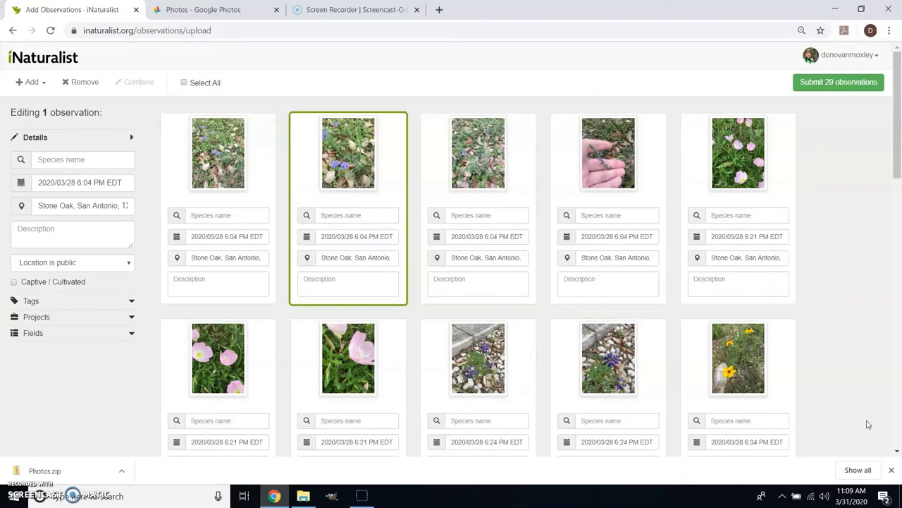
{"action": "left_click", "coordinate": [891, 469]}
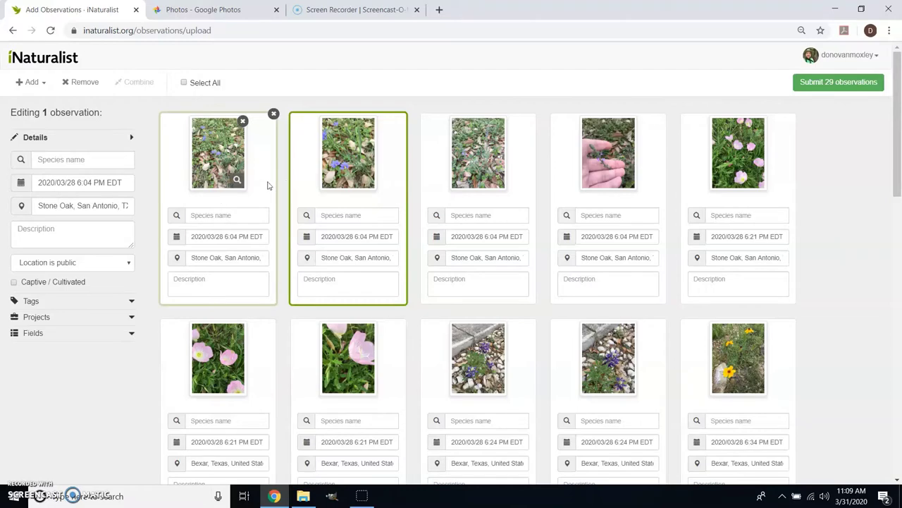
{"action": "left_click", "coordinate": [267, 185]}
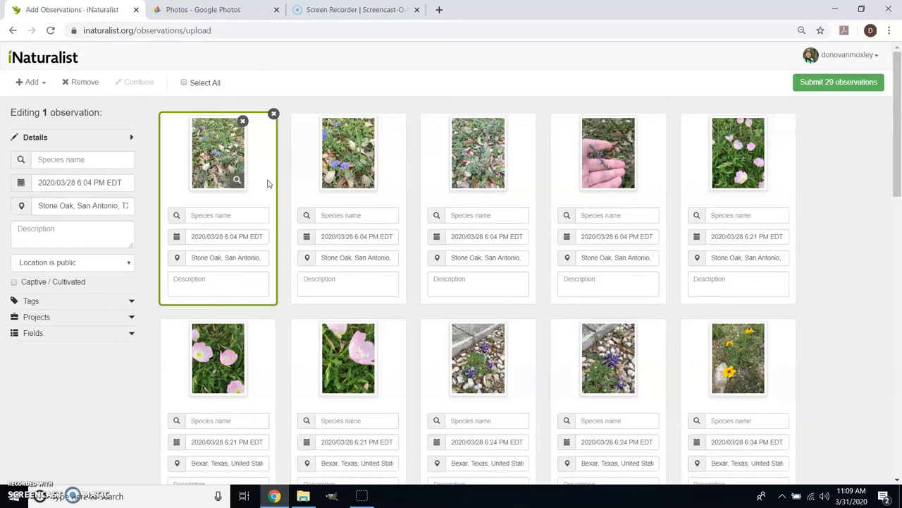
{"action": "left_click_drag", "start_coordinate": [267, 184], "coordinate": [354, 173]}
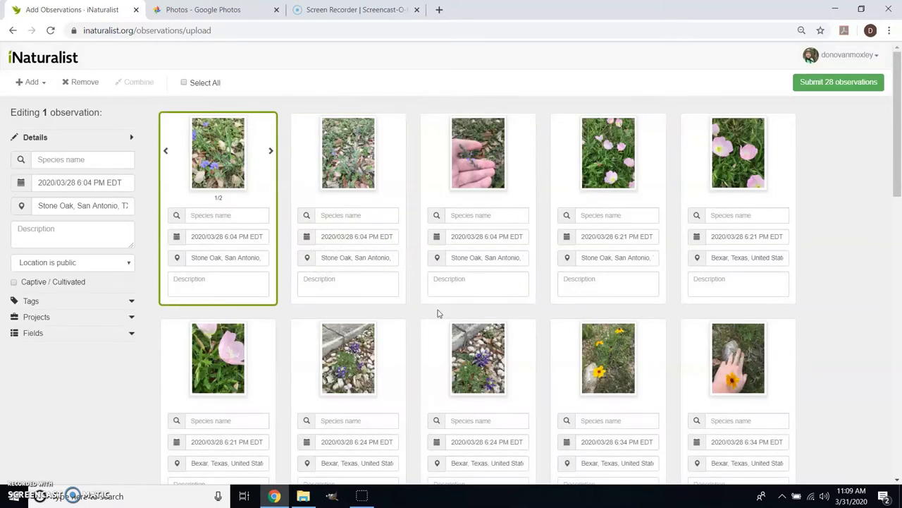
Merge the hand-held close-up into the second observation too
{"action": "mouse_move", "coordinate": [173, 267]}
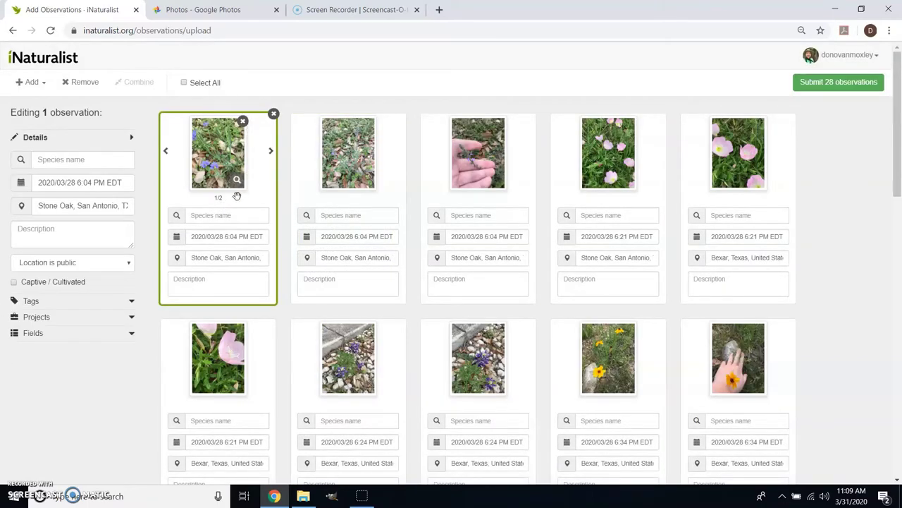
{"action": "mouse_move", "coordinate": [532, 202]}
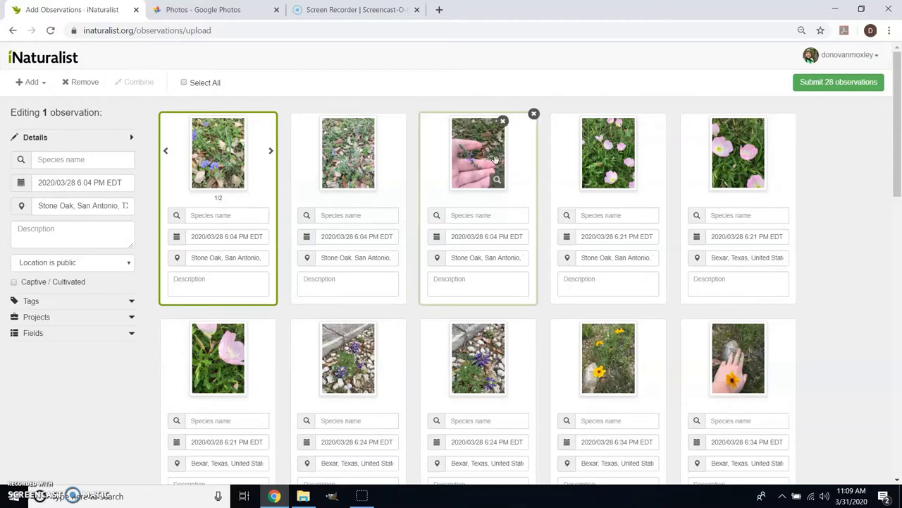
{"action": "mouse_move", "coordinate": [406, 144]}
{"action": "left_click", "coordinate": [348, 145]}
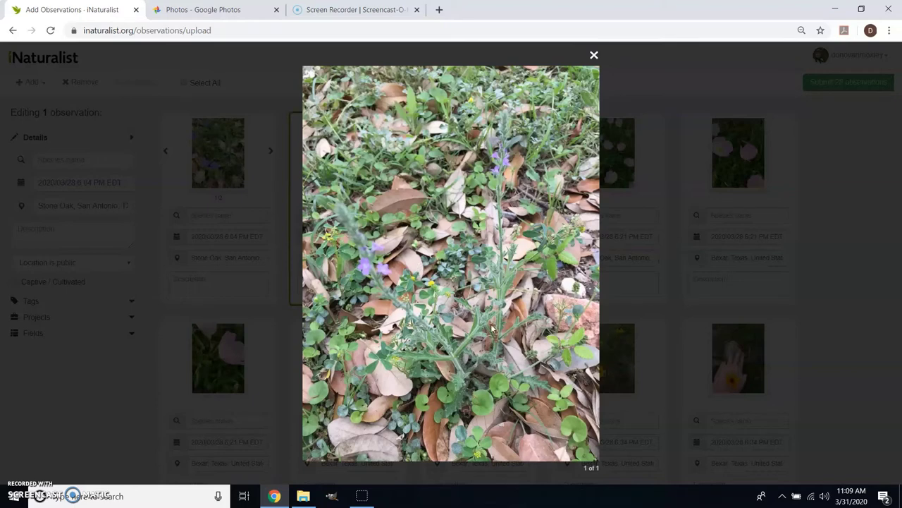
{"action": "left_click", "coordinate": [138, 345]}
{"action": "left_click_drag", "start_coordinate": [480, 168], "coordinate": [395, 183]}
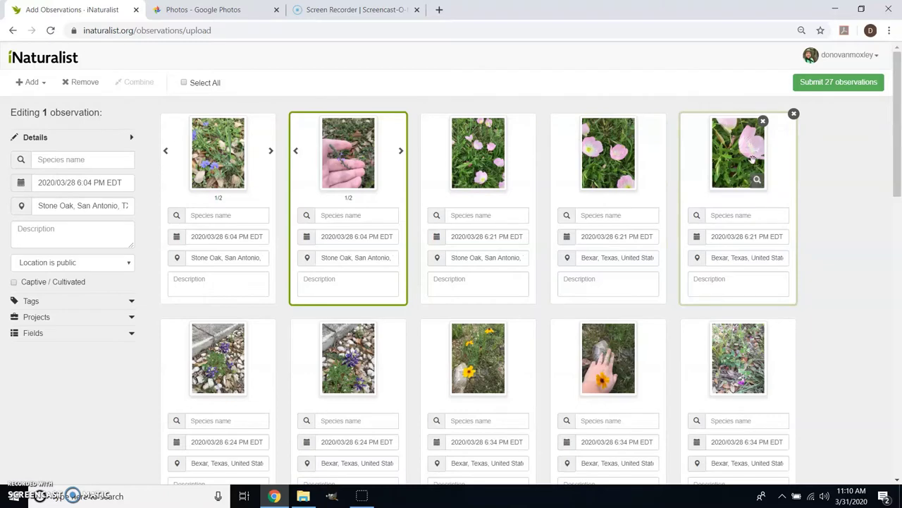
Check the fourth observation's pink-flower photo and bring up the Photos folder window
{"action": "left_click", "coordinate": [607, 146]}
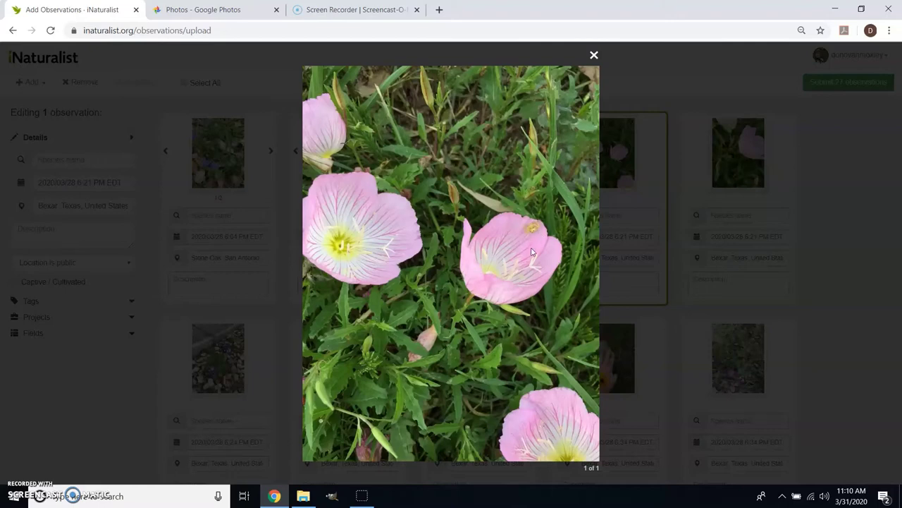
{"action": "left_click", "coordinate": [865, 253]}
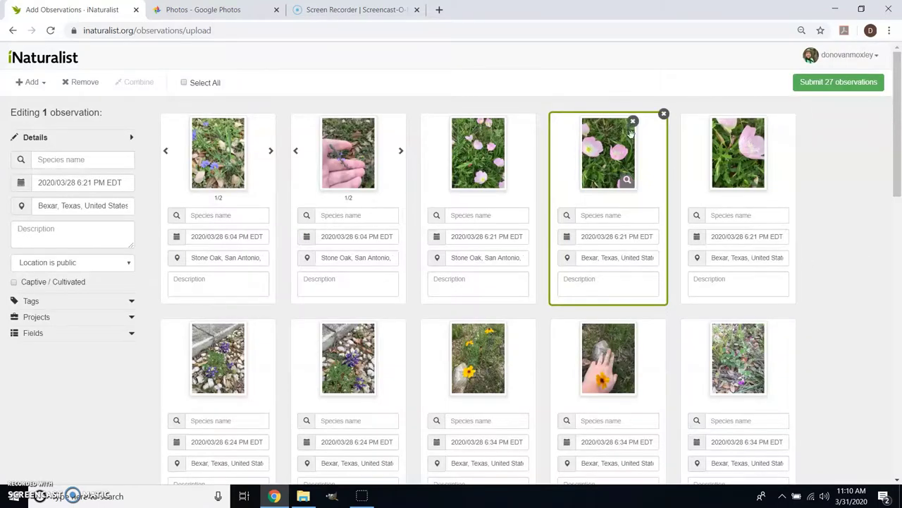
{"action": "left_click", "coordinate": [303, 496]}
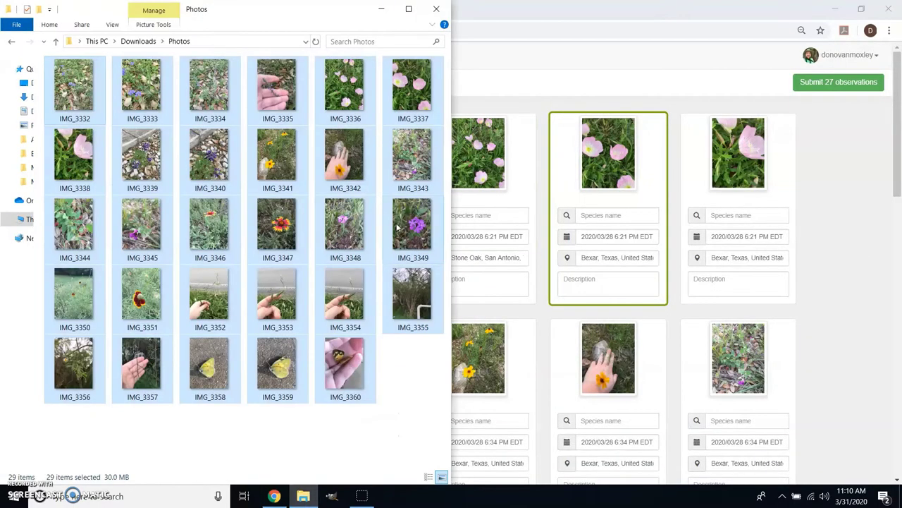
Check IMG_3337 and IMG_3338 in the viewer, then add IMG_3337 to the upload page
{"action": "left_click", "coordinate": [343, 451]}
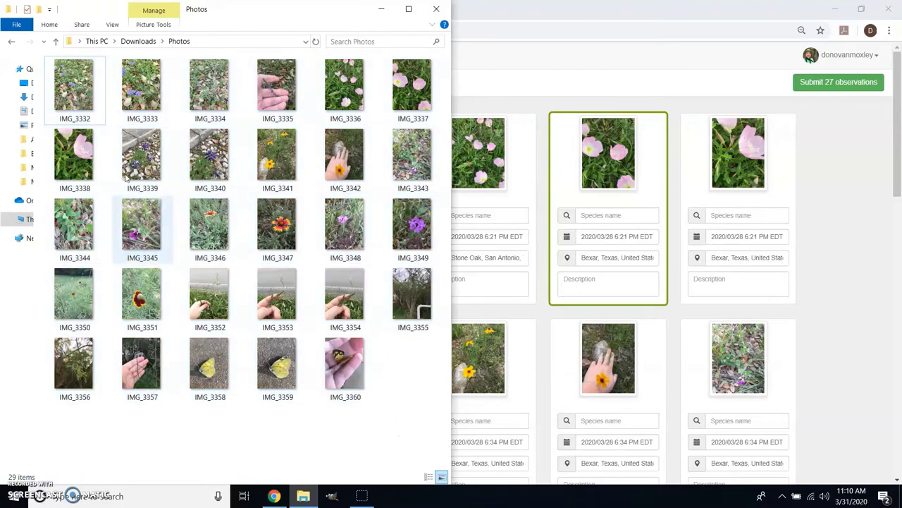
{"action": "double_click", "coordinate": [426, 86]}
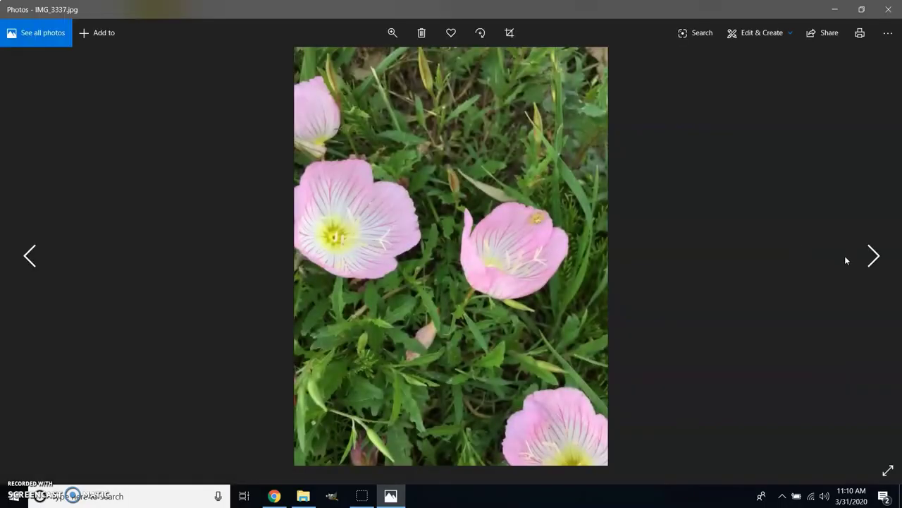
{"action": "left_click", "coordinate": [878, 255]}
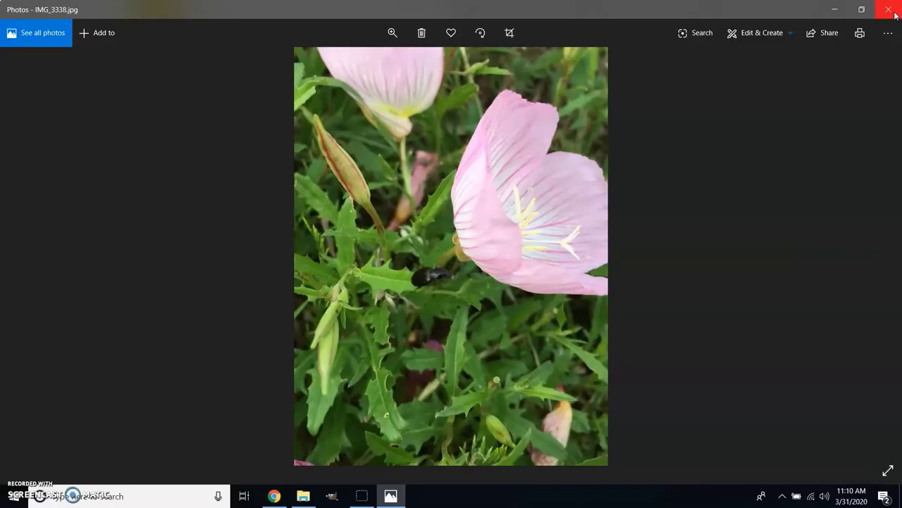
{"action": "left_click", "coordinate": [888, 7]}
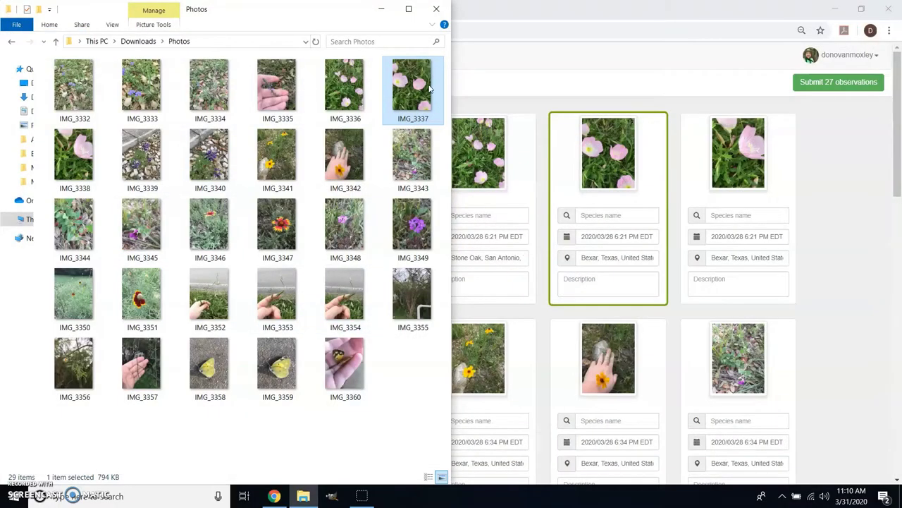
{"action": "left_click_drag", "start_coordinate": [428, 88], "coordinate": [862, 378]}
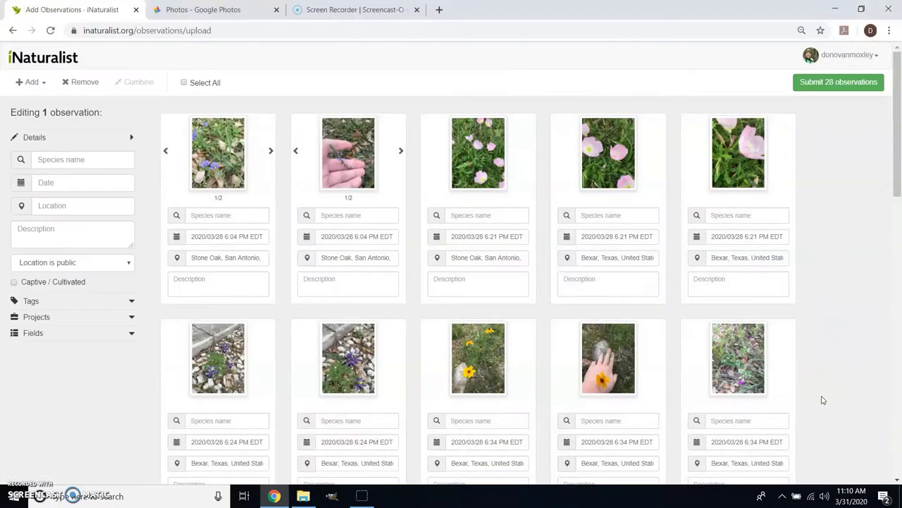
Merge two pink-flower photos into the third observation, making it a three-photo observation
{"action": "scroll", "coordinate": [799, 380], "scroll_direction": "down", "scroll_amount": 10}
{"action": "mouse_move", "coordinate": [518, 316]}
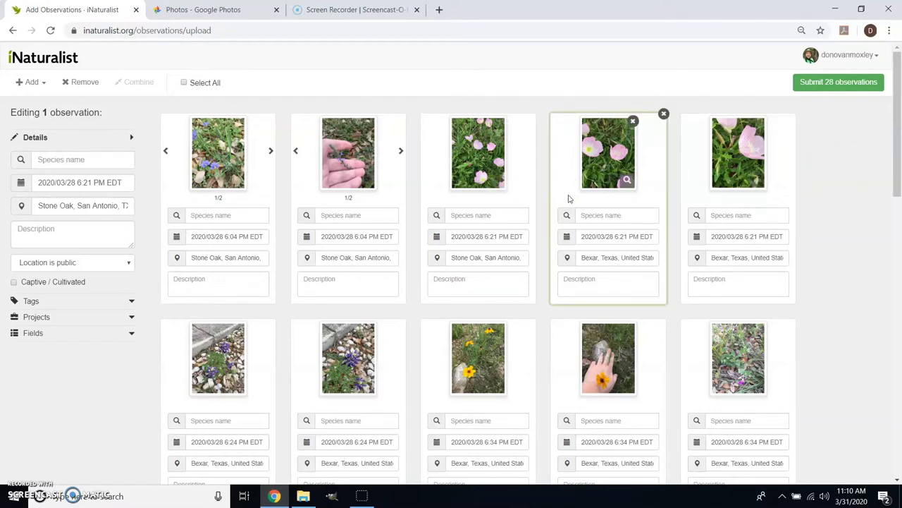
{"action": "left_click_drag", "start_coordinate": [526, 181], "coordinate": [502, 180]}
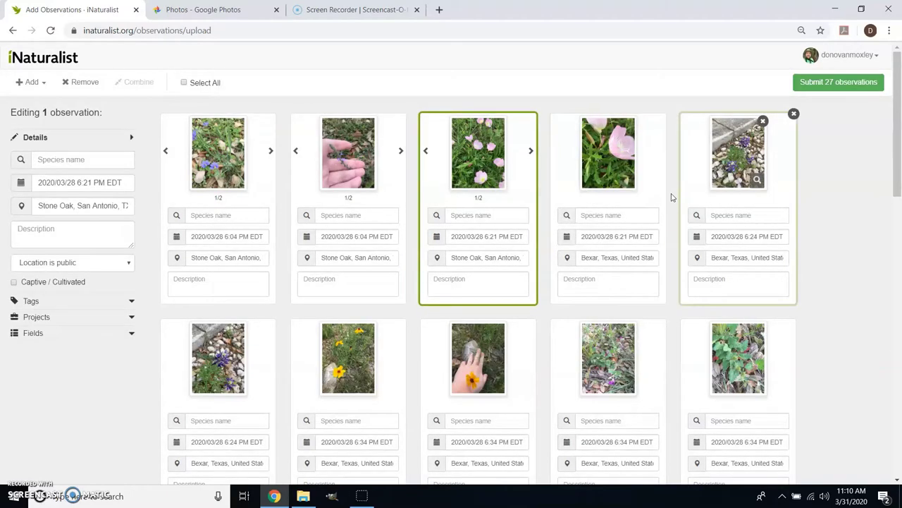
{"action": "left_click_drag", "start_coordinate": [656, 198], "coordinate": [482, 174]}
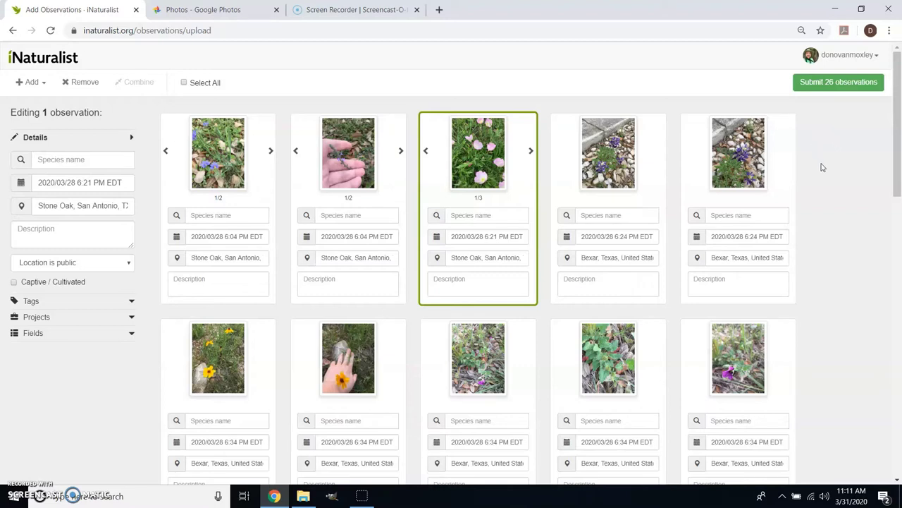
Combine the two purple-flowers-in-gravel photos by merging the fifth card into the fourth
{"action": "mouse_move", "coordinate": [779, 141]}
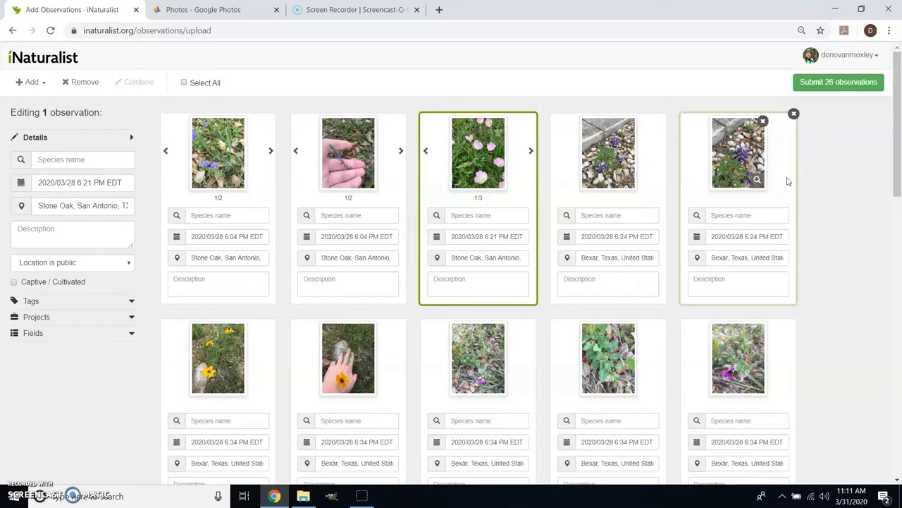
{"action": "left_click_drag", "start_coordinate": [786, 191], "coordinate": [634, 196]}
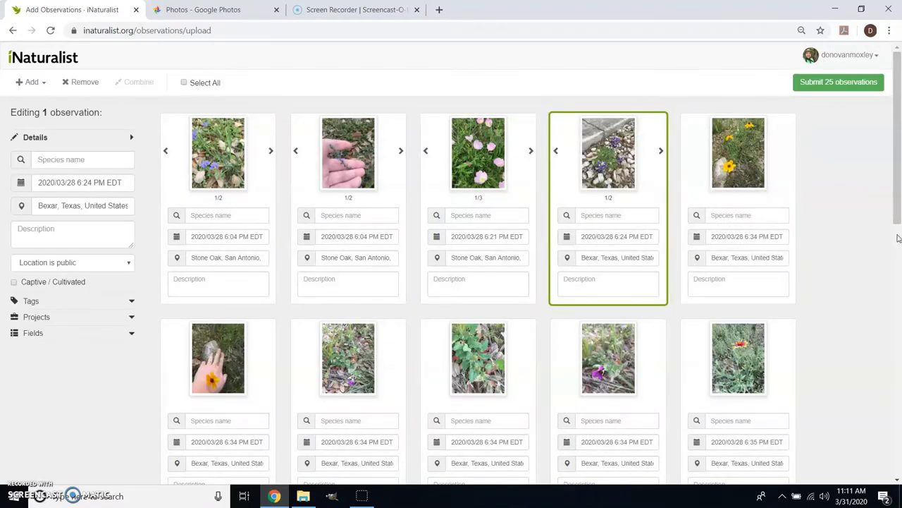
{"action": "scroll", "coordinate": [872, 265], "scroll_direction": "down", "scroll_amount": 2}
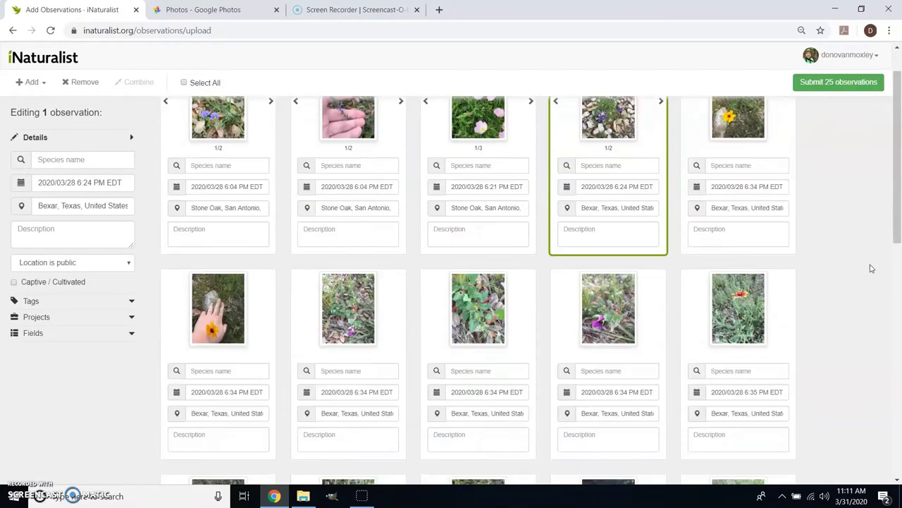
Combine the hand-held yellow flower photo with the yellow flower observation
{"action": "scroll", "coordinate": [873, 267], "scroll_direction": "up", "scroll_amount": 2}
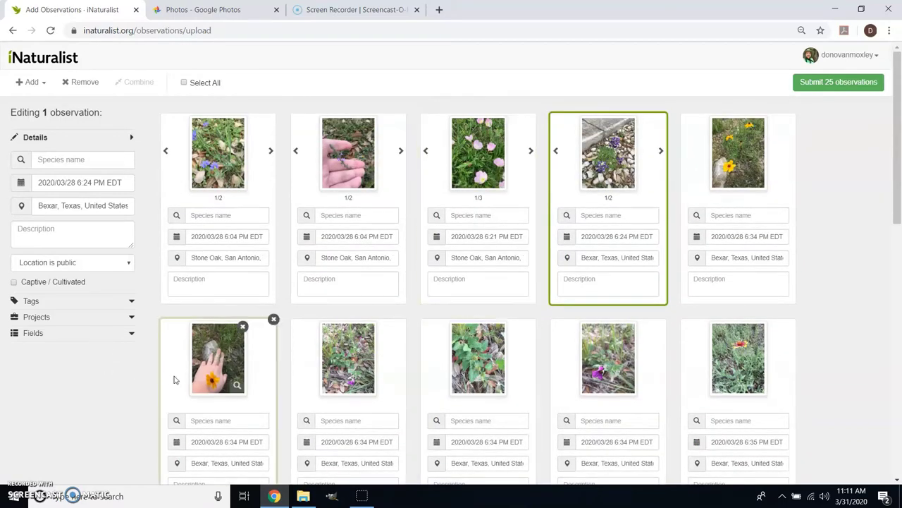
{"action": "left_click", "coordinate": [209, 378]}
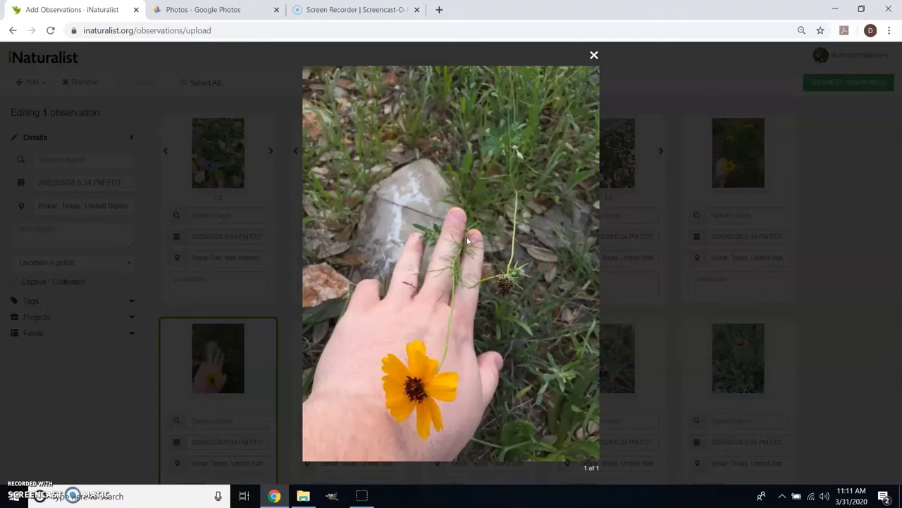
{"action": "left_click", "coordinate": [859, 261]}
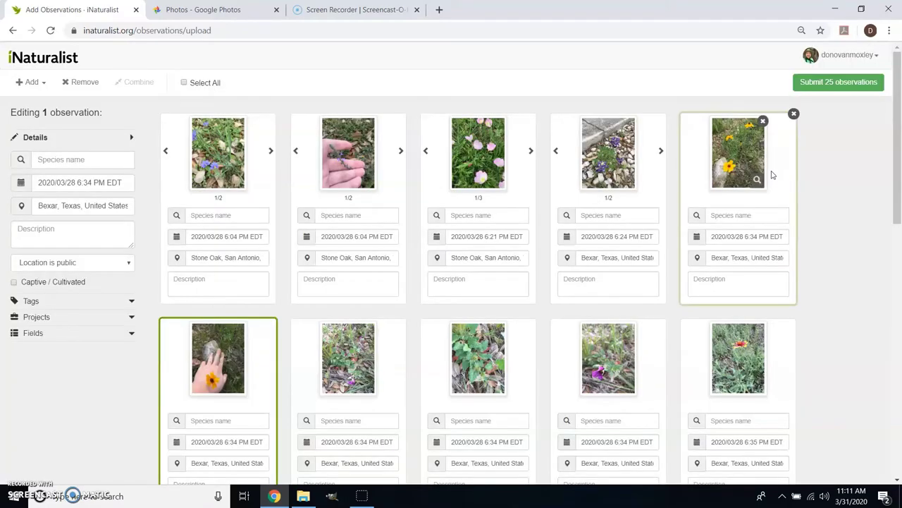
{"action": "left_click", "coordinate": [748, 174]}
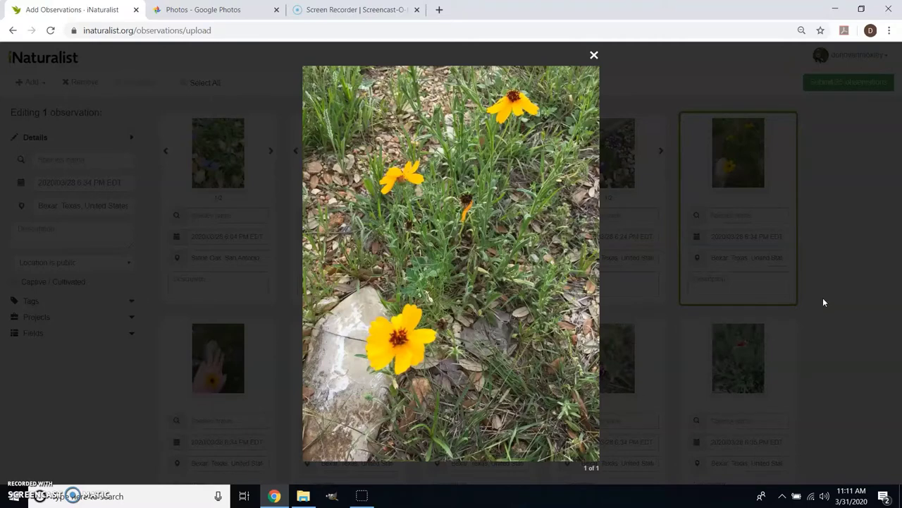
{"action": "left_click", "coordinate": [823, 302]}
{"action": "left_click_drag", "start_coordinate": [240, 366], "coordinate": [738, 216]}
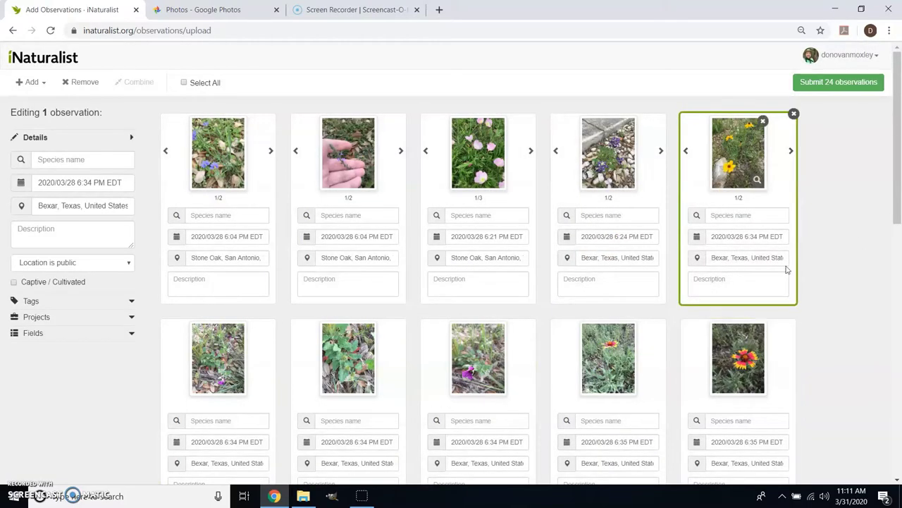
Merge the leafy plant photo and a purple flower photo into the row's first observation
{"action": "scroll", "coordinate": [786, 270], "scroll_direction": "down", "scroll_amount": 2}
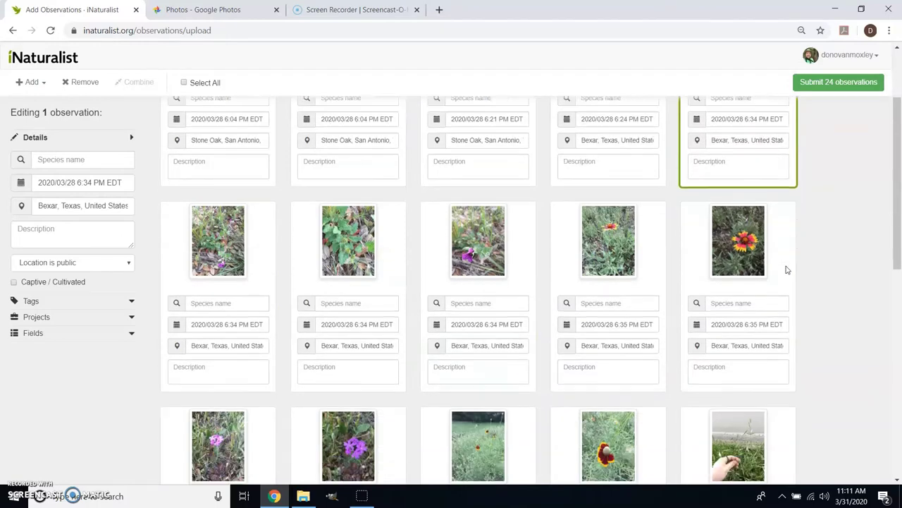
{"action": "left_click", "coordinate": [336, 246]}
{"action": "left_click", "coordinate": [832, 362]}
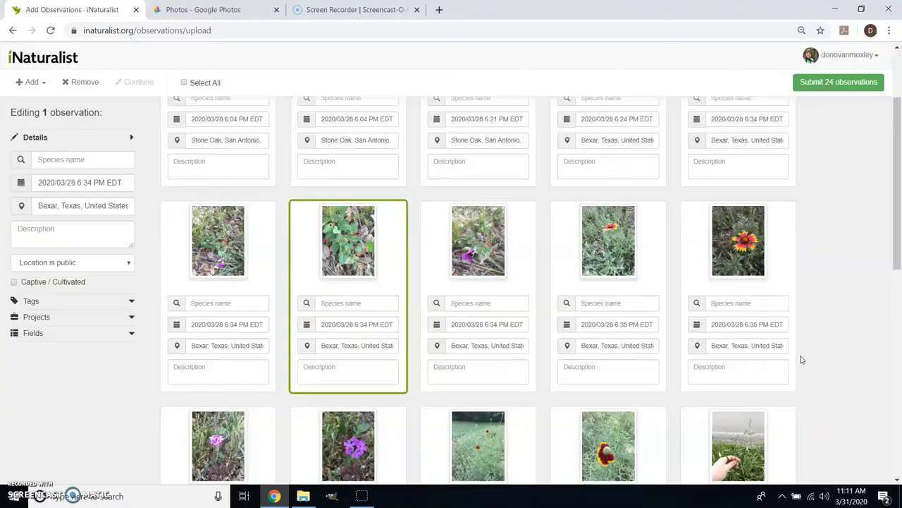
{"action": "left_click", "coordinate": [488, 234]}
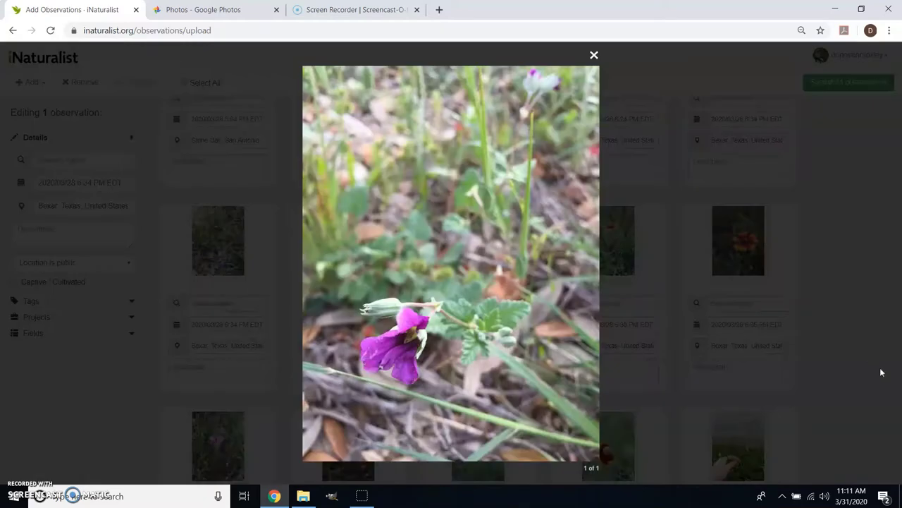
{"action": "left_click", "coordinate": [879, 376]}
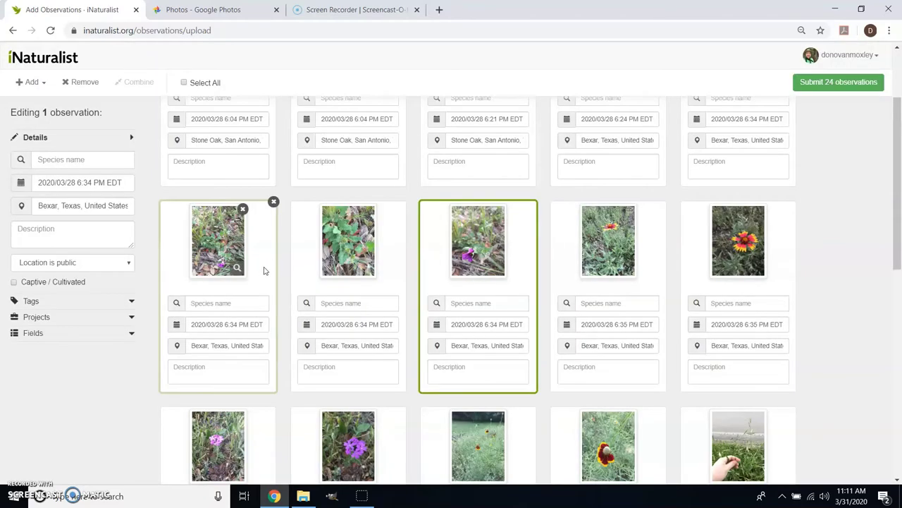
{"action": "left_click", "coordinate": [210, 242]}
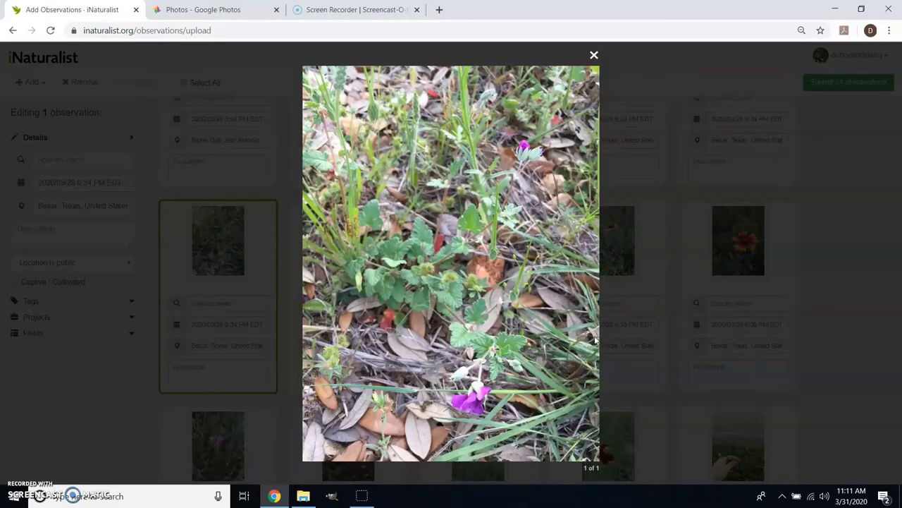
{"action": "left_click", "coordinate": [870, 377]}
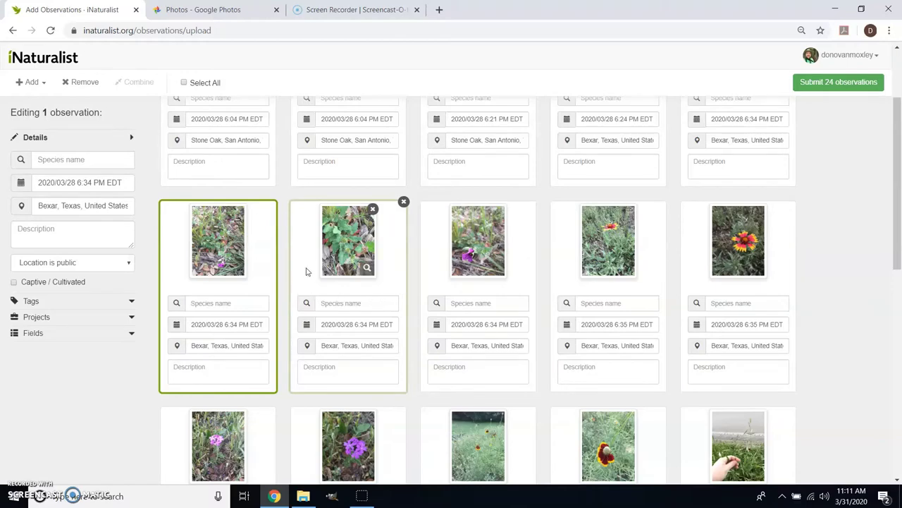
{"action": "left_click_drag", "start_coordinate": [308, 270], "coordinate": [219, 254]}
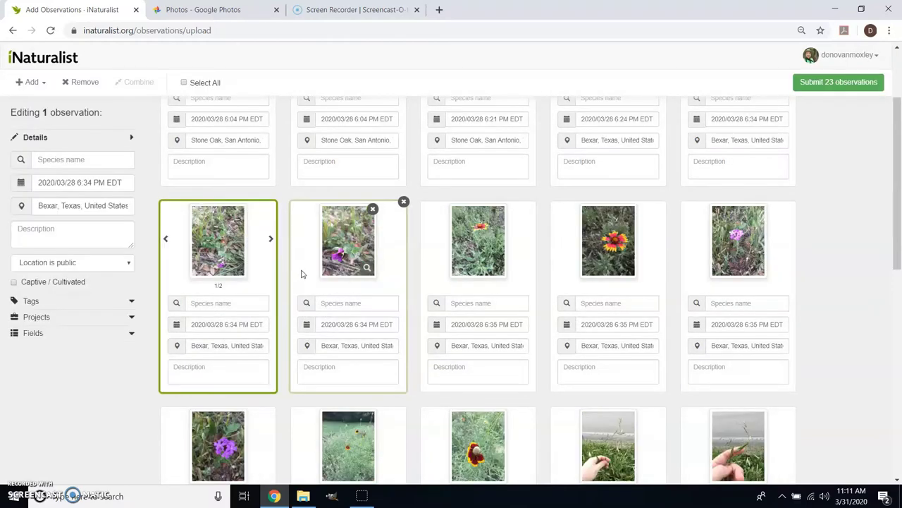
{"action": "left_click_drag", "start_coordinate": [302, 272], "coordinate": [218, 253]}
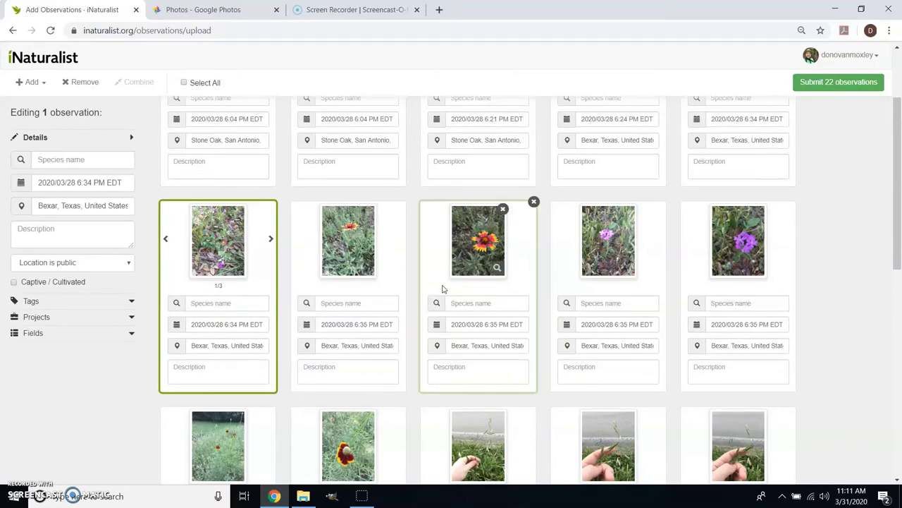
Combine the red-and-yellow, pink-purple and red-rimmed flower pairs into single observations
{"action": "left_click_drag", "start_coordinate": [443, 286], "coordinate": [345, 267]}
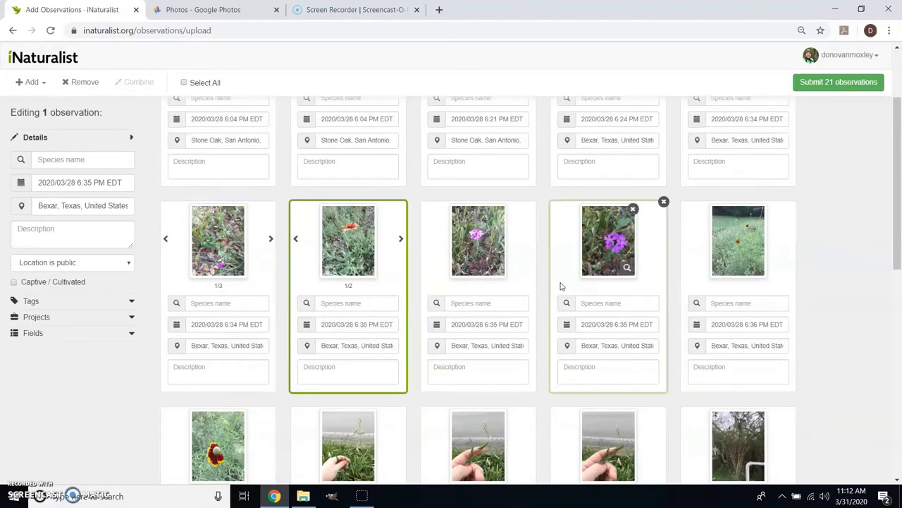
{"action": "left_click_drag", "start_coordinate": [564, 285], "coordinate": [487, 282]}
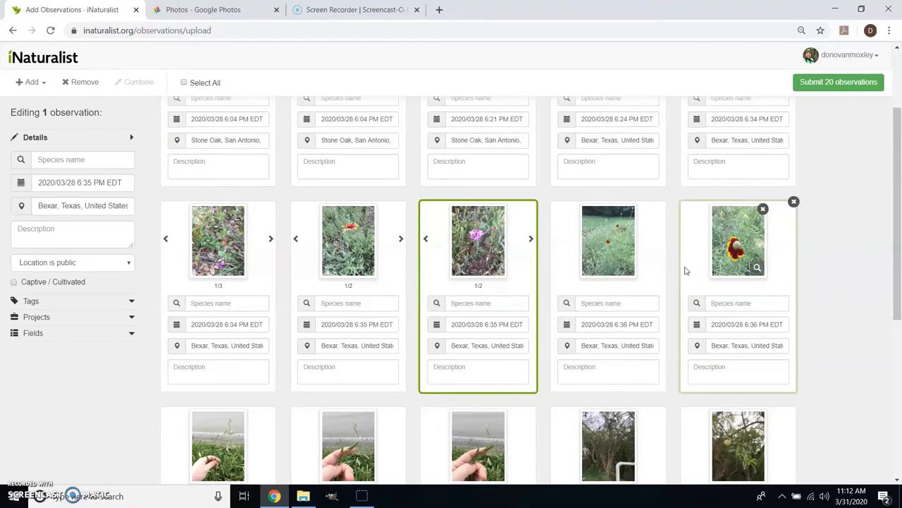
{"action": "left_click_drag", "start_coordinate": [733, 246], "coordinate": [694, 261]}
Remove the duplicate grass close-up and combine the two grass seedhead photos, leaving 17
{"action": "scroll", "coordinate": [862, 338], "scroll_direction": "down", "scroll_amount": 2}
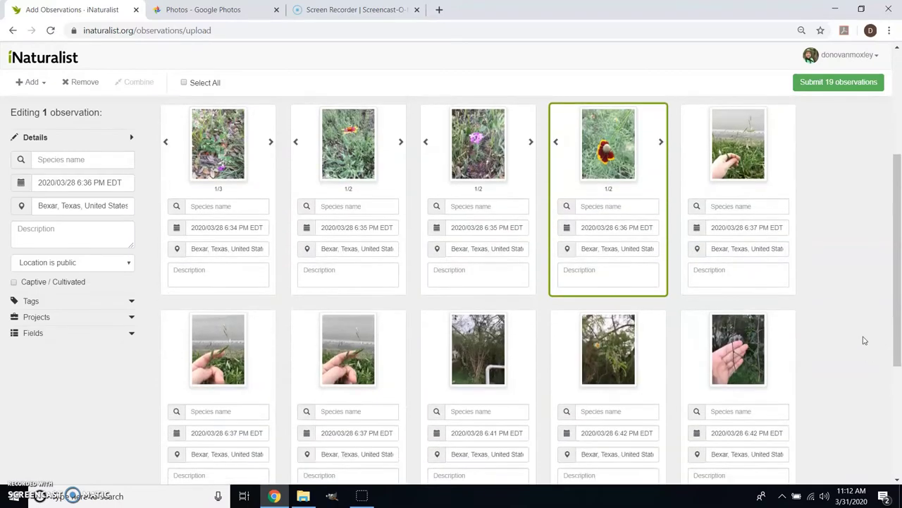
{"action": "scroll", "coordinate": [781, 304], "scroll_direction": "up", "scroll_amount": 1}
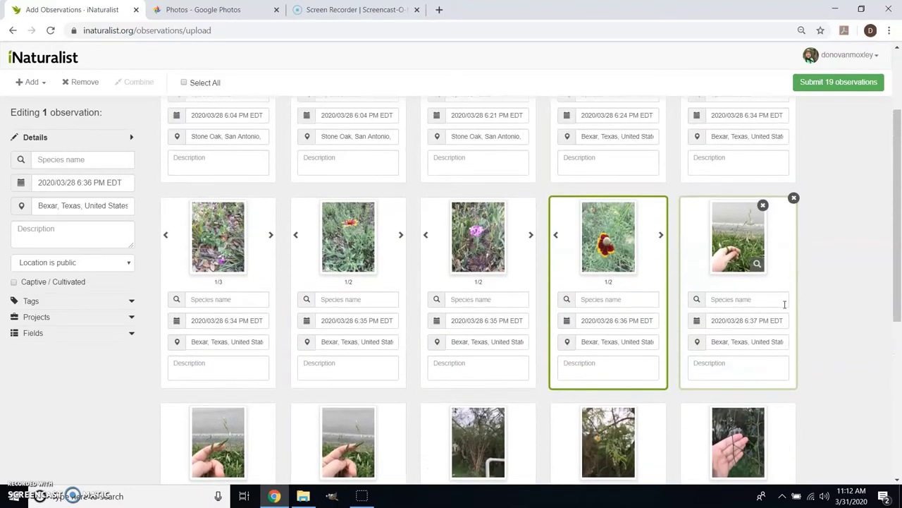
{"action": "left_click", "coordinate": [743, 192]}
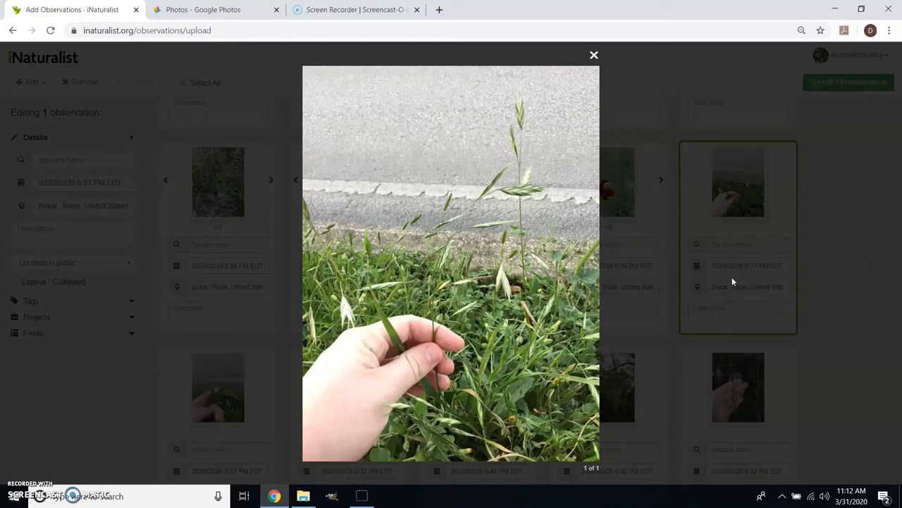
{"action": "left_click", "coordinate": [816, 282]}
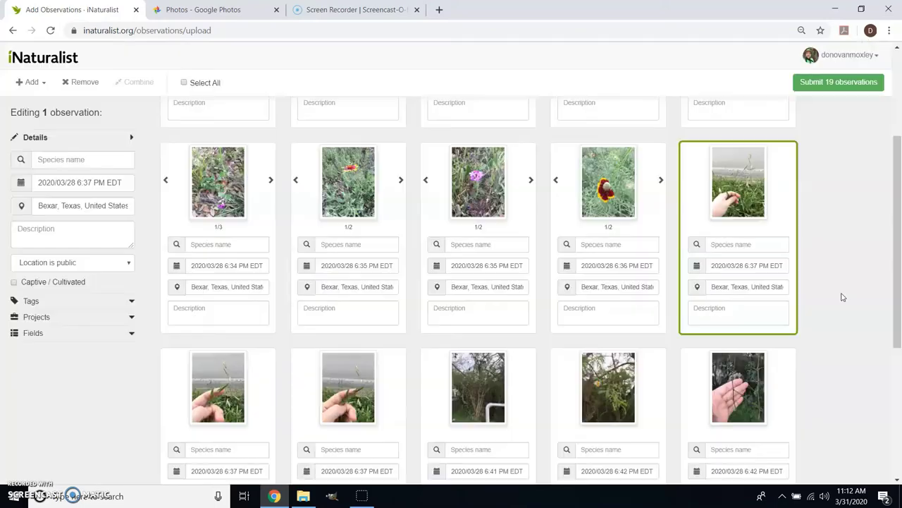
{"action": "left_click", "coordinate": [216, 392]}
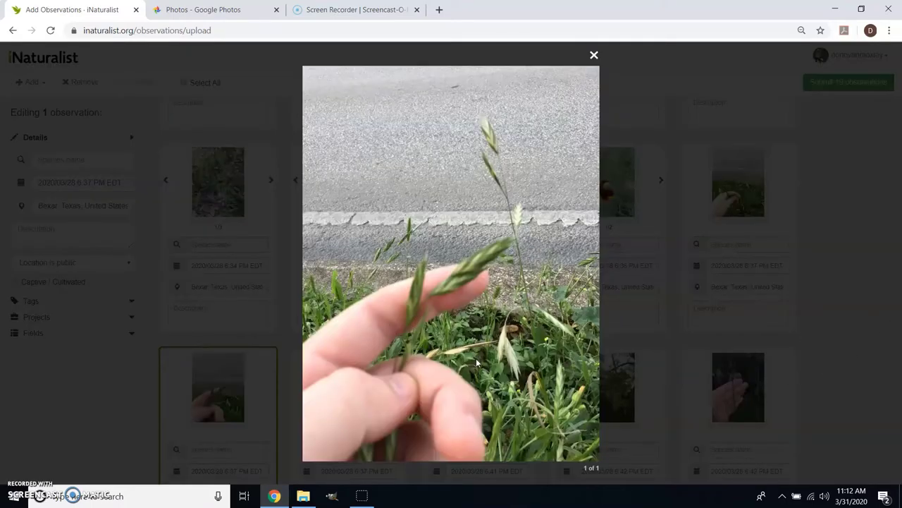
{"action": "left_click", "coordinate": [594, 57]}
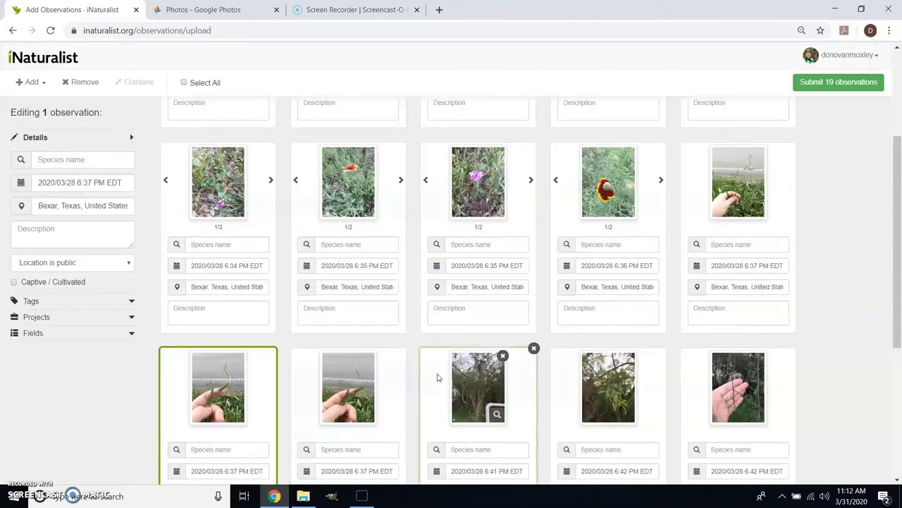
{"action": "left_click", "coordinate": [364, 393]}
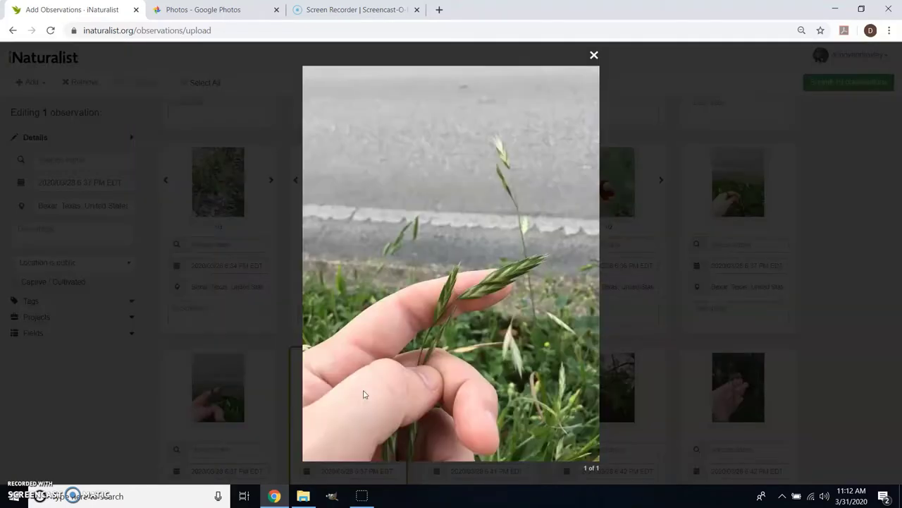
{"action": "left_click", "coordinate": [98, 423]}
{"action": "left_click", "coordinate": [274, 348]}
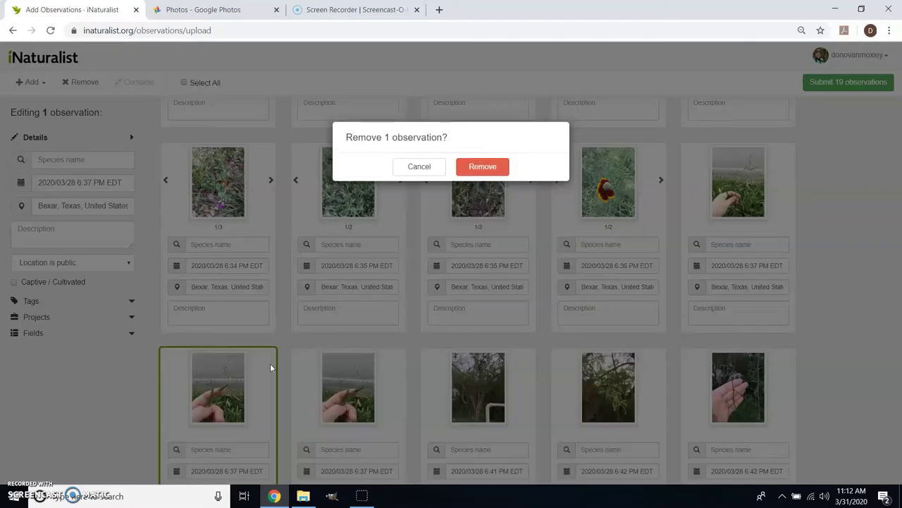
{"action": "left_click", "coordinate": [495, 171]}
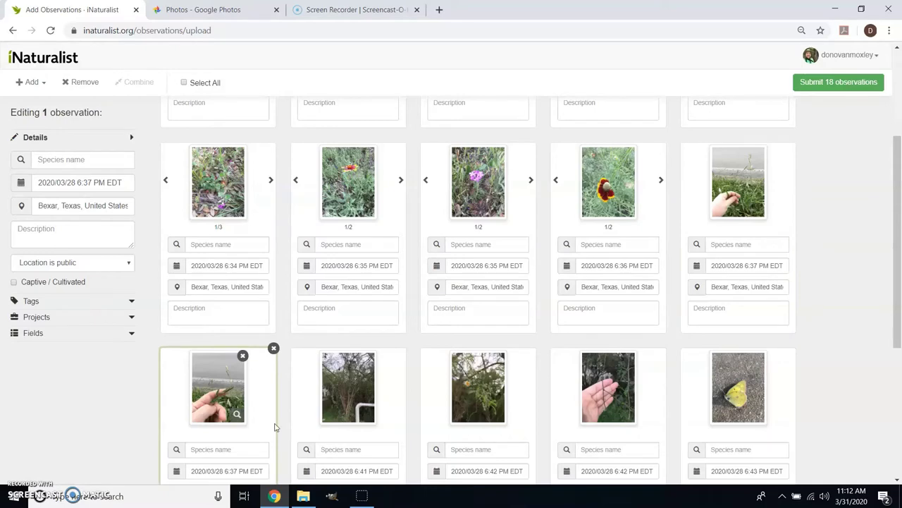
{"action": "left_click_drag", "start_coordinate": [797, 172], "coordinate": [286, 370]}
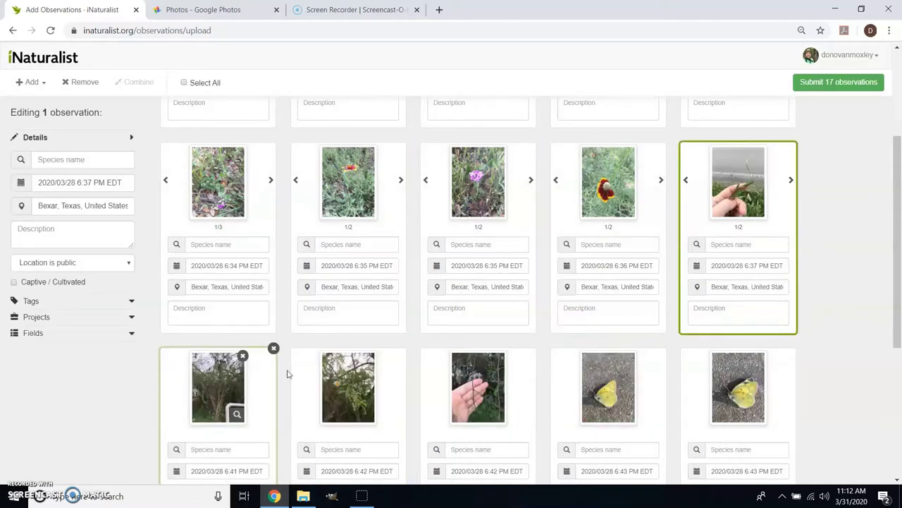
Compare the tree, flower and hand-and-branch photos, then merge the yellow-blossom photo into the tree observation
{"action": "scroll", "coordinate": [818, 286], "scroll_direction": "down", "scroll_amount": 2}
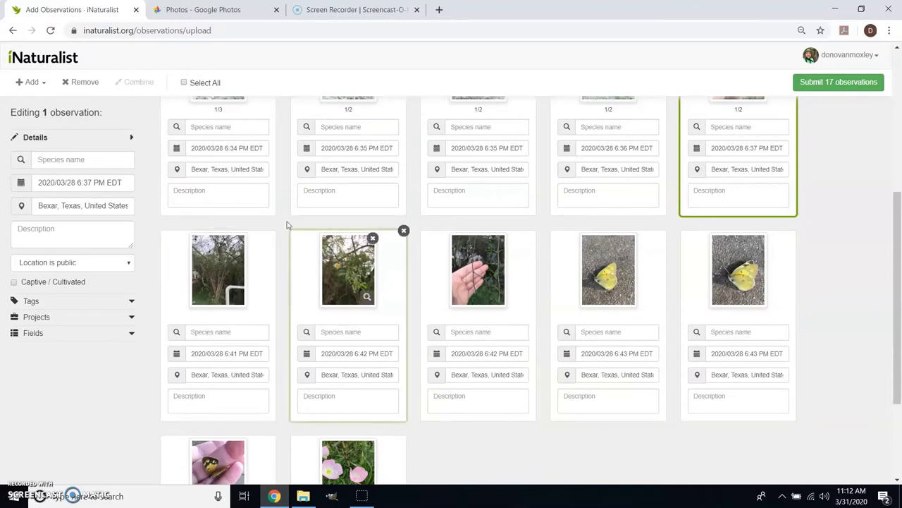
{"action": "left_click", "coordinate": [341, 272]}
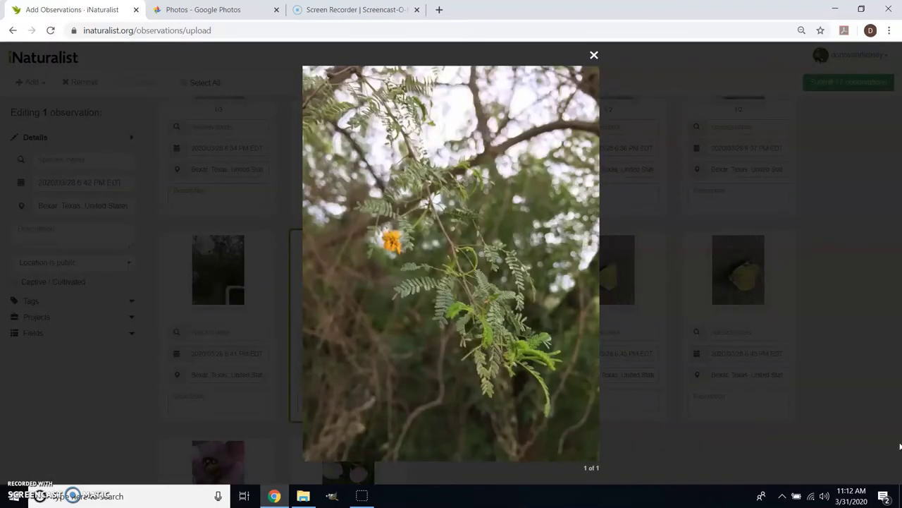
{"action": "left_click", "coordinate": [859, 451]}
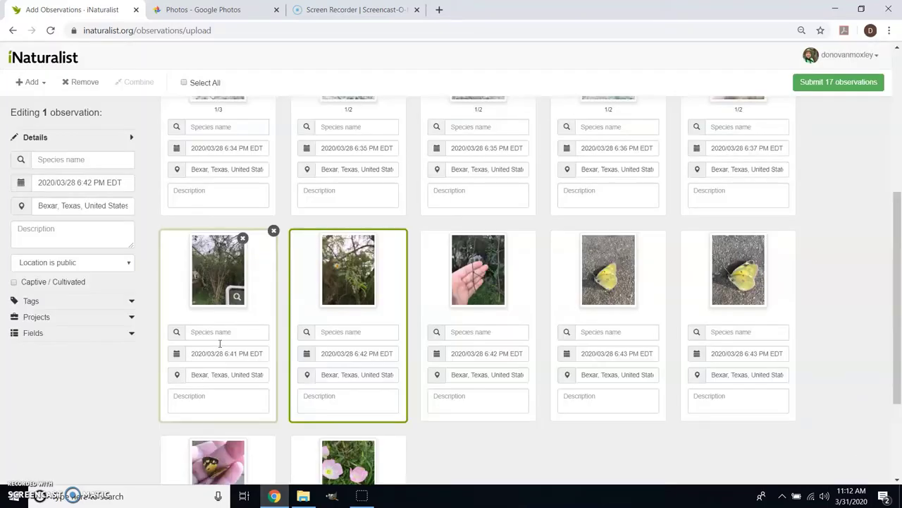
{"action": "left_click", "coordinate": [206, 278]}
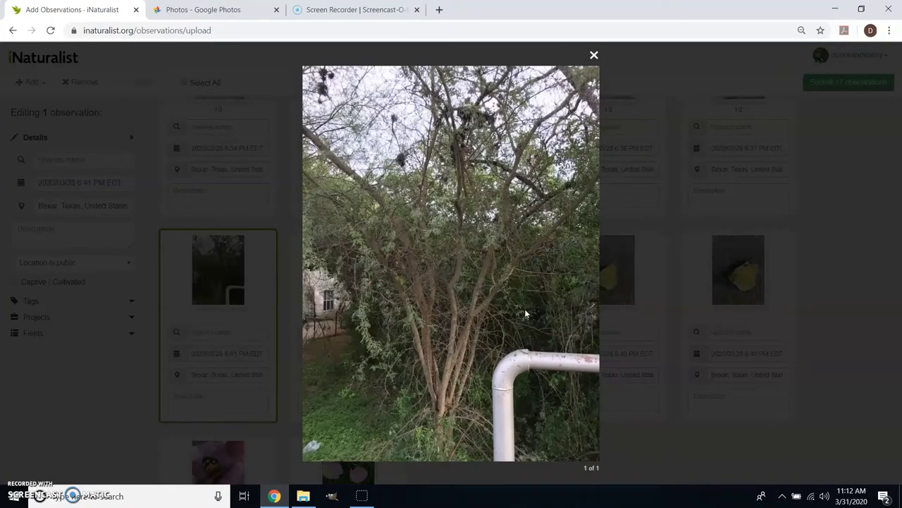
{"action": "left_click", "coordinate": [792, 425]}
{"action": "left_click", "coordinate": [345, 271]}
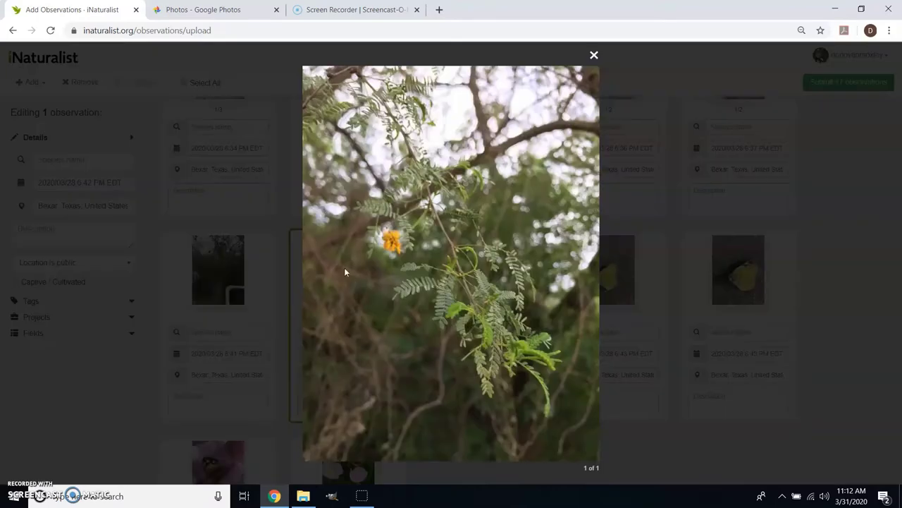
{"action": "left_click", "coordinate": [642, 417]}
{"action": "left_click", "coordinate": [484, 266]}
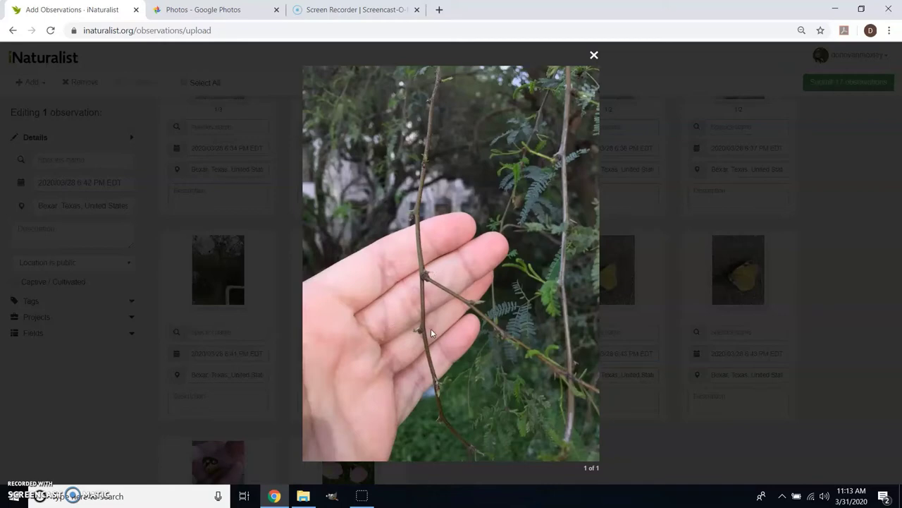
{"action": "left_click", "coordinate": [842, 303]}
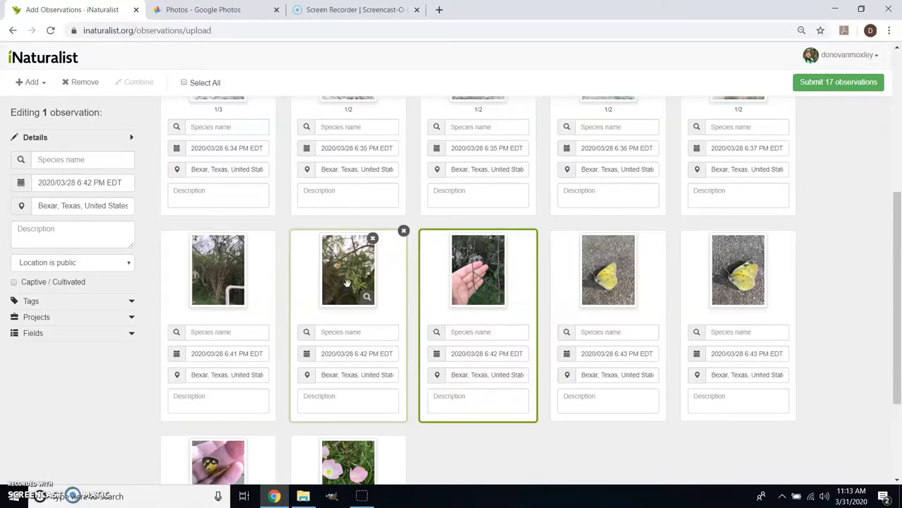
{"action": "left_click_drag", "start_coordinate": [347, 283], "coordinate": [226, 282]}
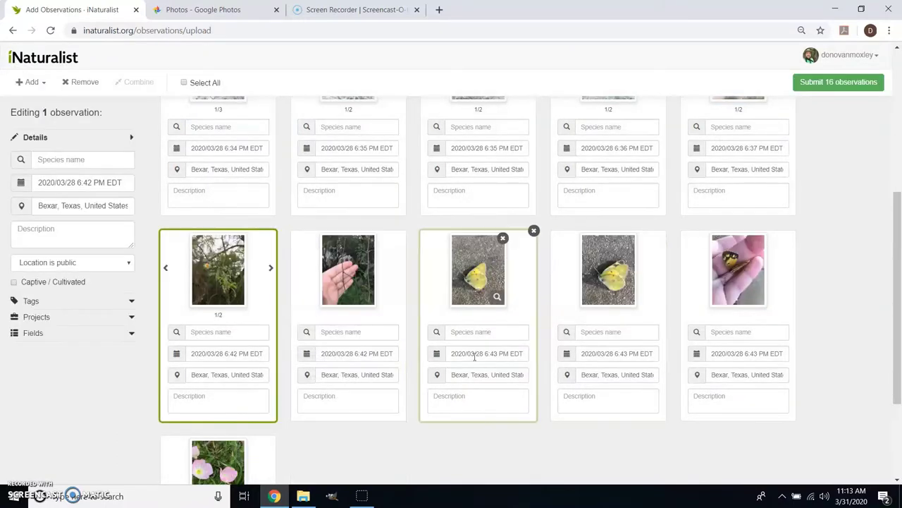
Add the hand-and-branch photo to the tree observation and combine the three yellow butterfly photos
{"action": "left_click_drag", "start_coordinate": [353, 296], "coordinate": [225, 289]}
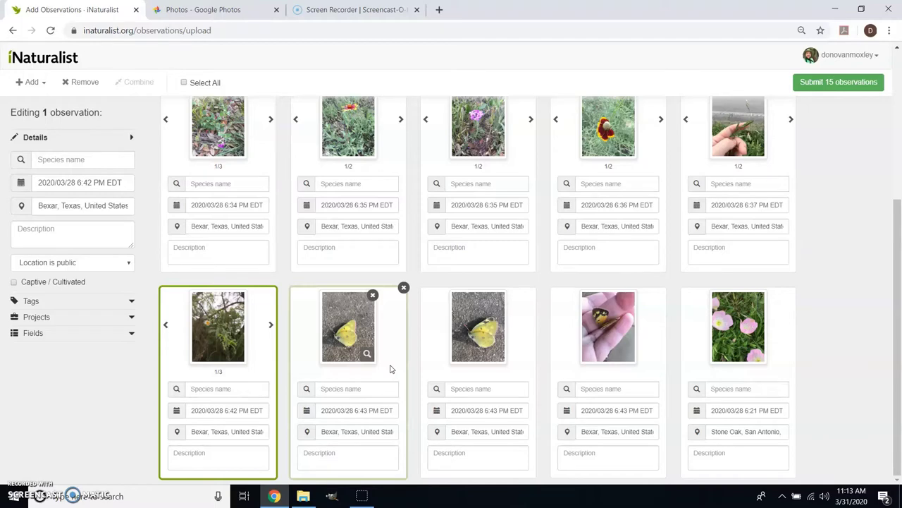
{"action": "left_click_drag", "start_coordinate": [393, 368], "coordinate": [342, 345]}
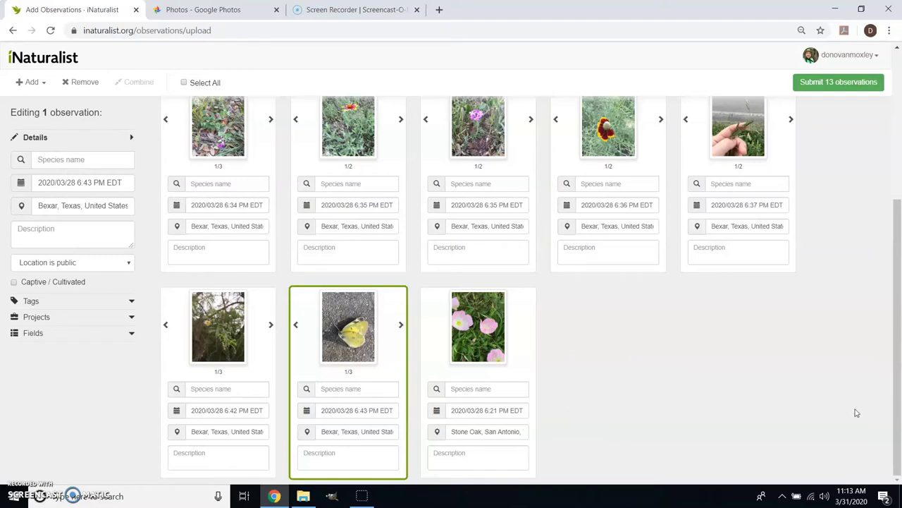
{"action": "scroll", "coordinate": [747, 361], "scroll_direction": "up", "scroll_amount": 3}
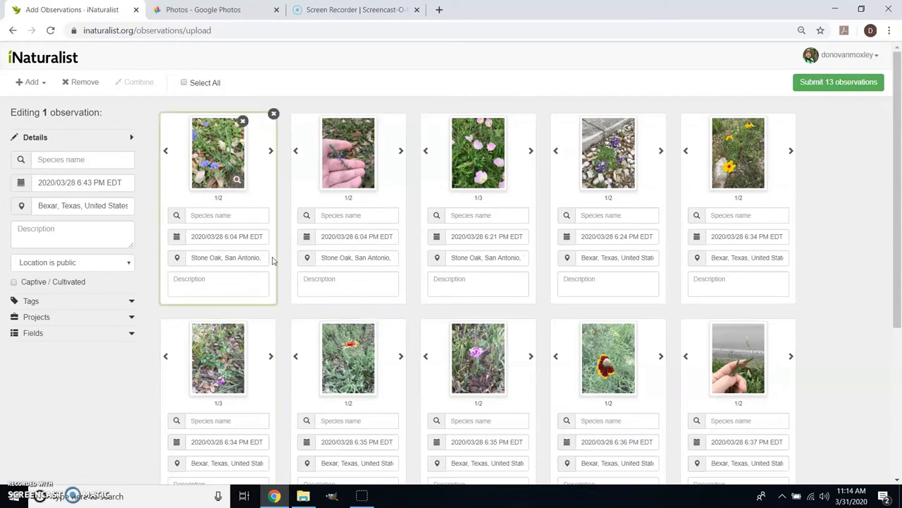
{"action": "scroll", "coordinate": [733, 336], "scroll_direction": "down", "scroll_amount": 2}
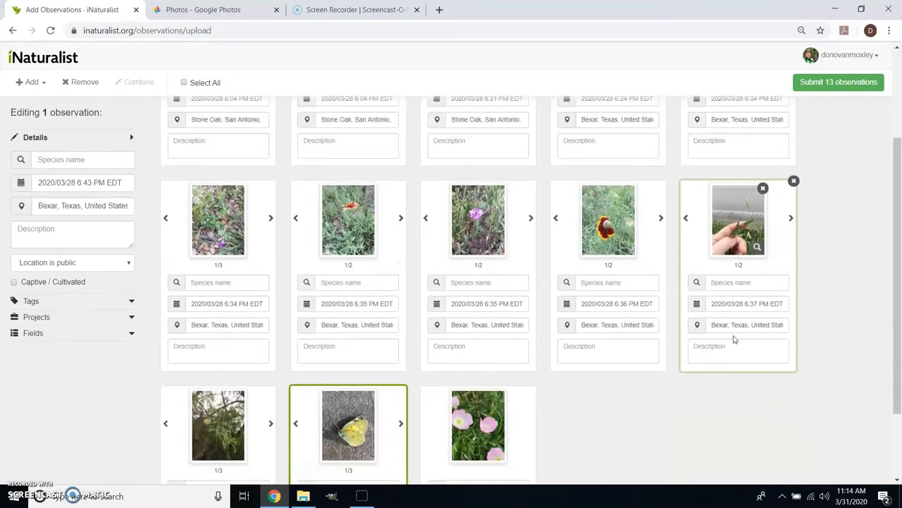
{"action": "scroll", "coordinate": [733, 340], "scroll_direction": "up", "scroll_amount": 1}
{"action": "scroll", "coordinate": [734, 338], "scroll_direction": "down", "scroll_amount": 1}
{"action": "scroll", "coordinate": [735, 340], "scroll_direction": "up", "scroll_amount": 3}
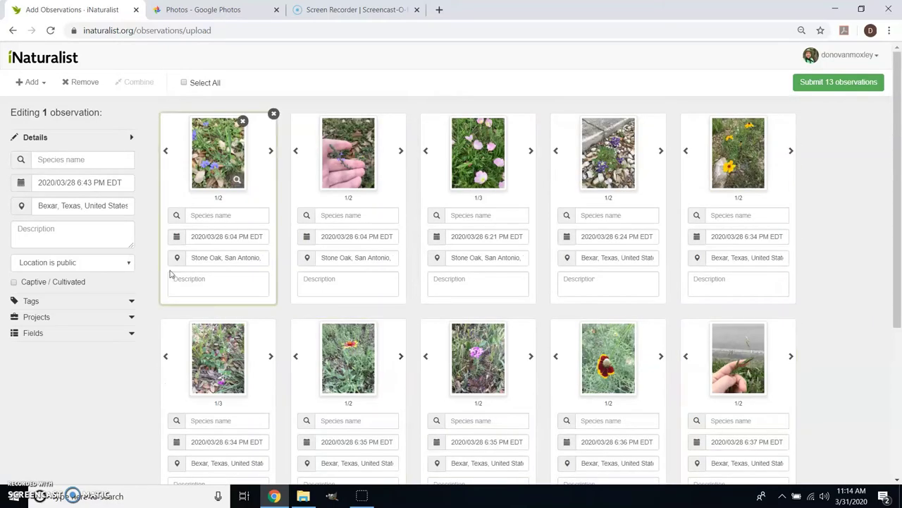
{"action": "left_click", "coordinate": [225, 258]}
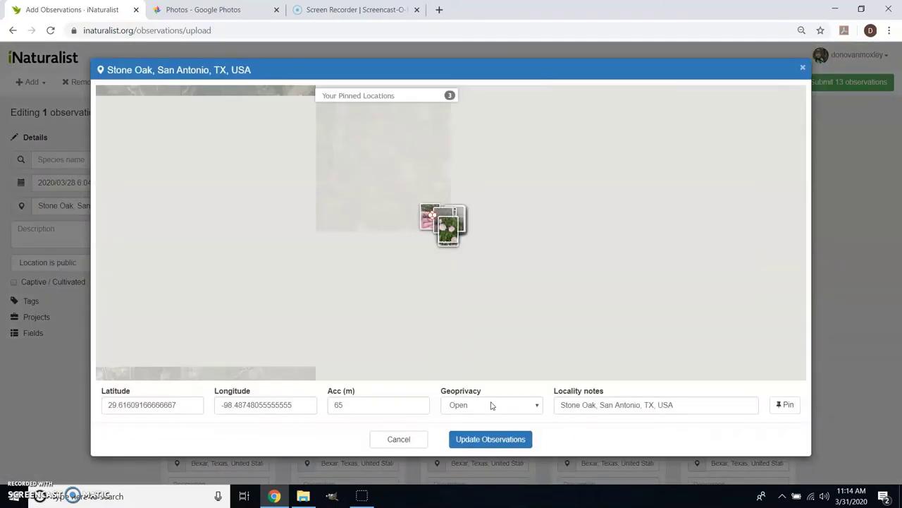
{"action": "scroll", "coordinate": [436, 269], "scroll_direction": "up", "scroll_amount": 3}
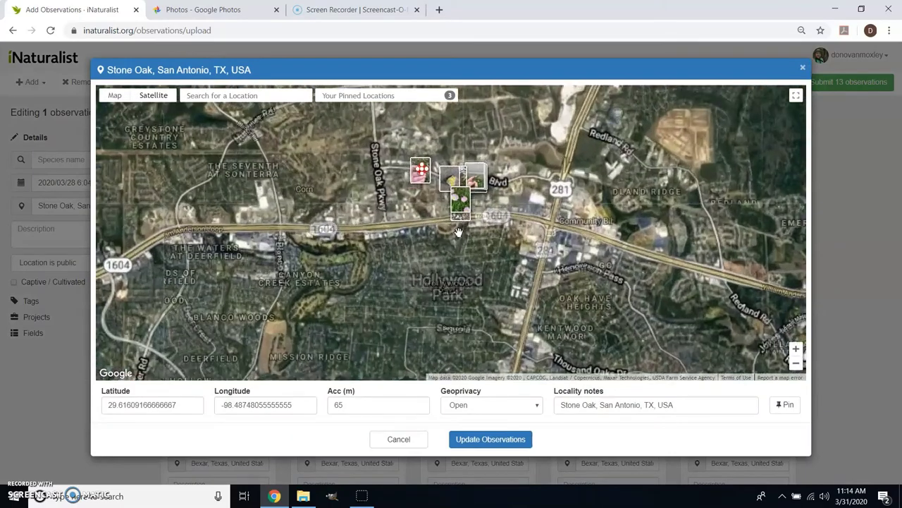
{"action": "scroll", "coordinate": [432, 220], "scroll_direction": "up", "scroll_amount": 4}
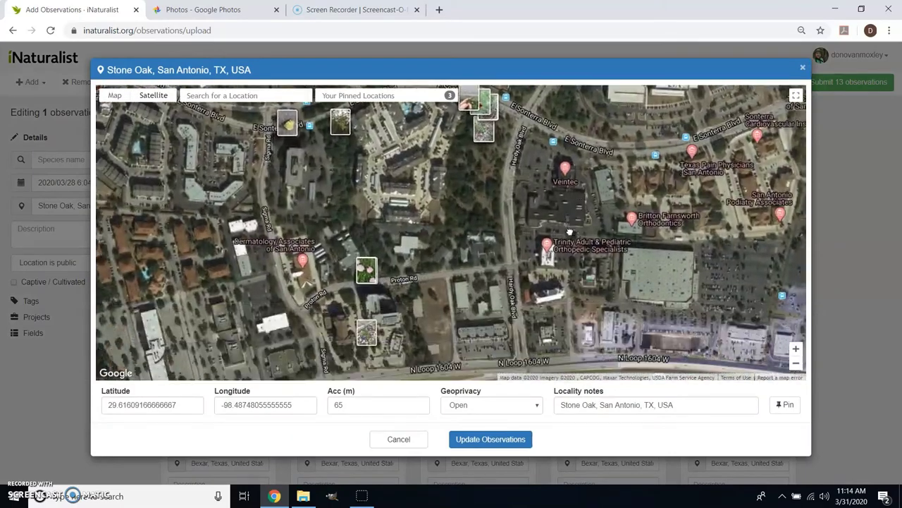
{"action": "left_click_drag", "start_coordinate": [569, 231], "coordinate": [575, 250]}
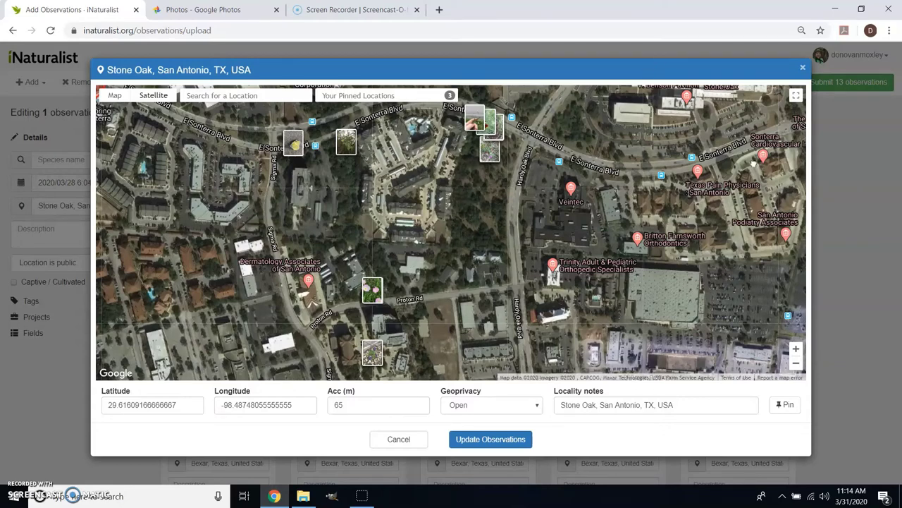
{"action": "left_click", "coordinate": [397, 439]}
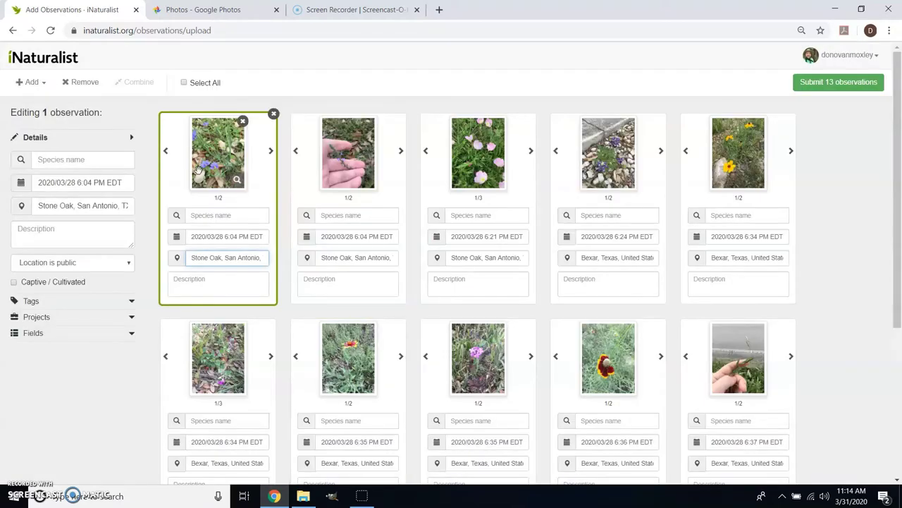
{"action": "left_click", "coordinate": [583, 158]}
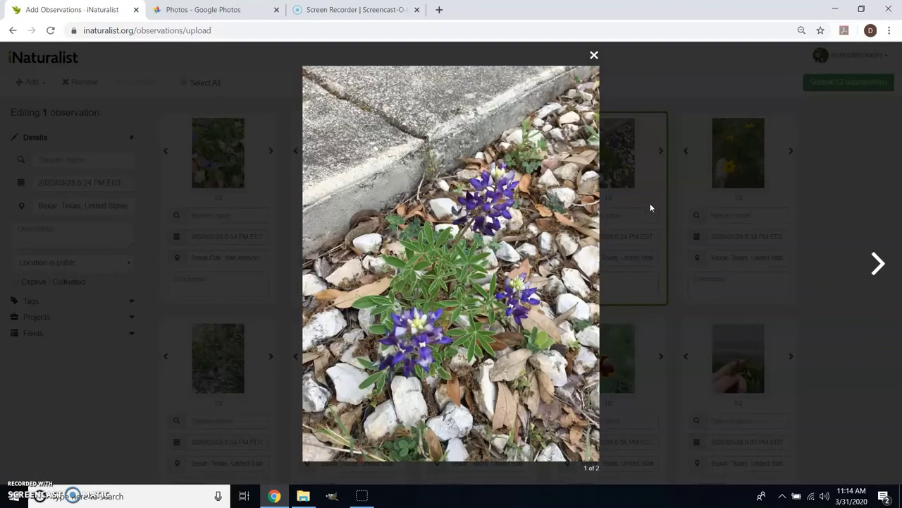
Pin the lupine observation's location on Proton Rd, Stone Oak, at 8 m accuracy
{"action": "left_click", "coordinate": [834, 346]}
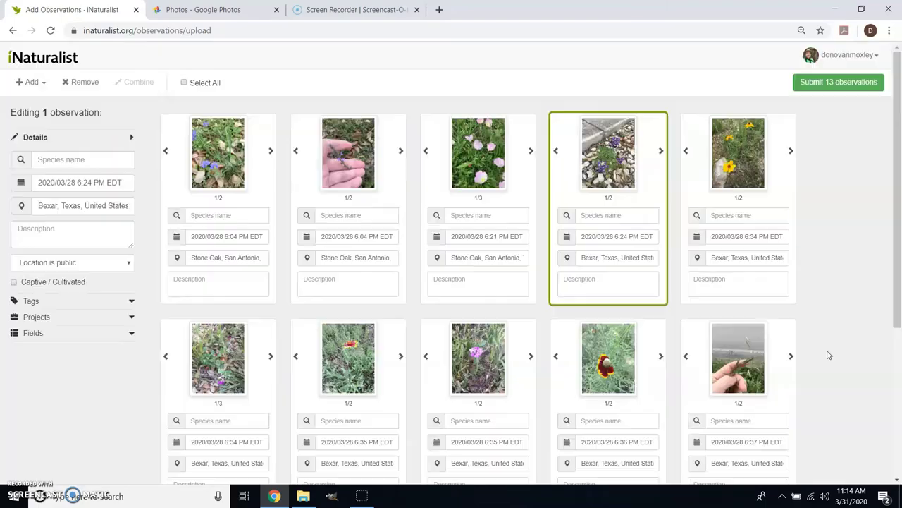
{"action": "left_click", "coordinate": [631, 258]}
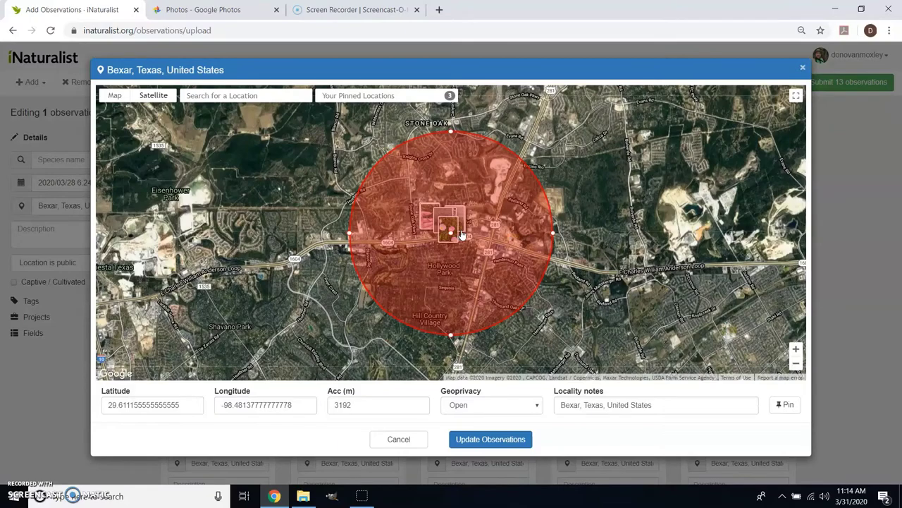
{"action": "scroll", "coordinate": [459, 235], "scroll_direction": "up", "scroll_amount": 4}
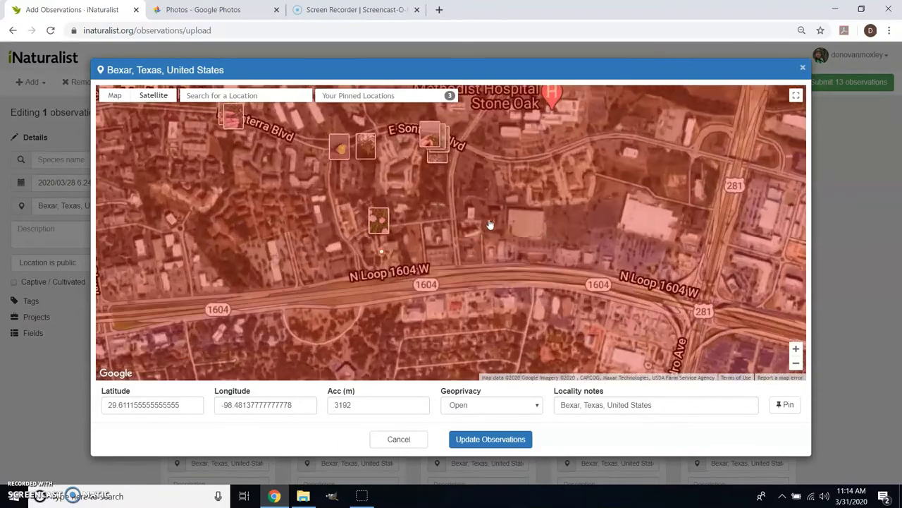
{"action": "scroll", "coordinate": [528, 229], "scroll_direction": "down", "scroll_amount": 3}
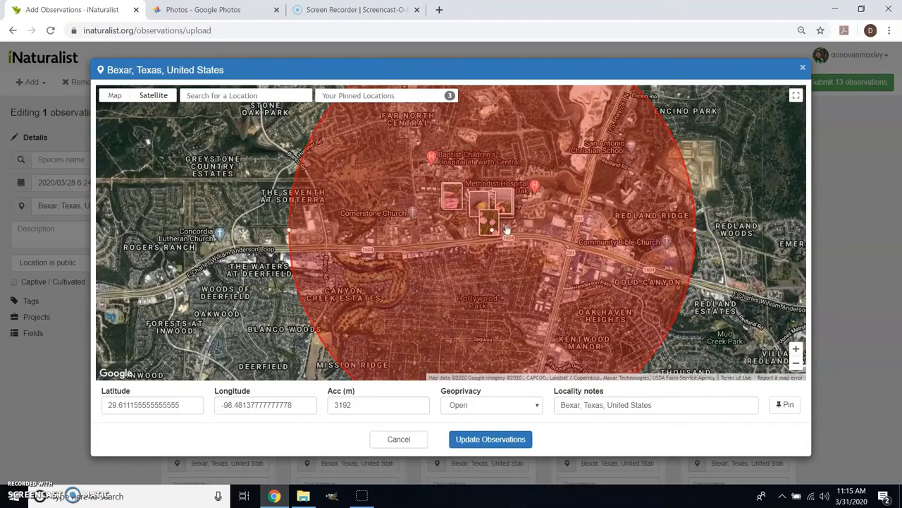
{"action": "scroll", "coordinate": [500, 227], "scroll_direction": "up", "scroll_amount": 4}
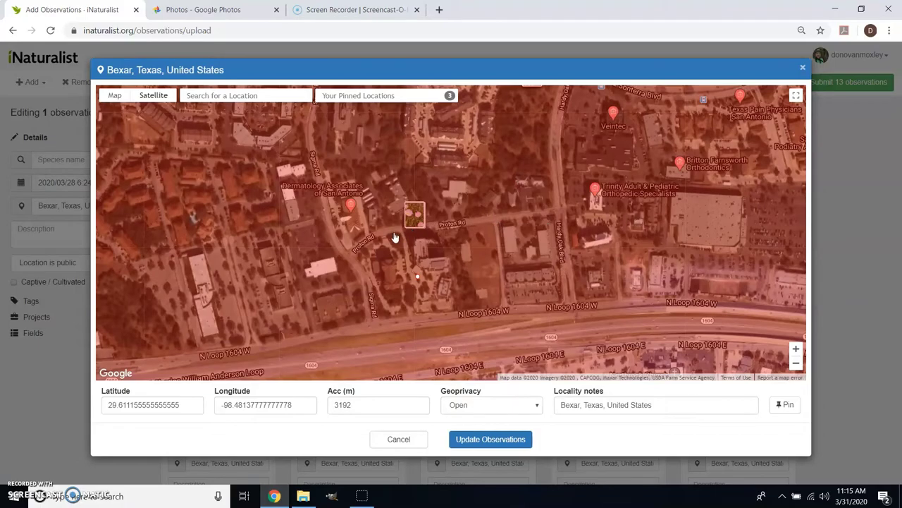
{"action": "scroll", "coordinate": [476, 292], "scroll_direction": "down", "scroll_amount": 4}
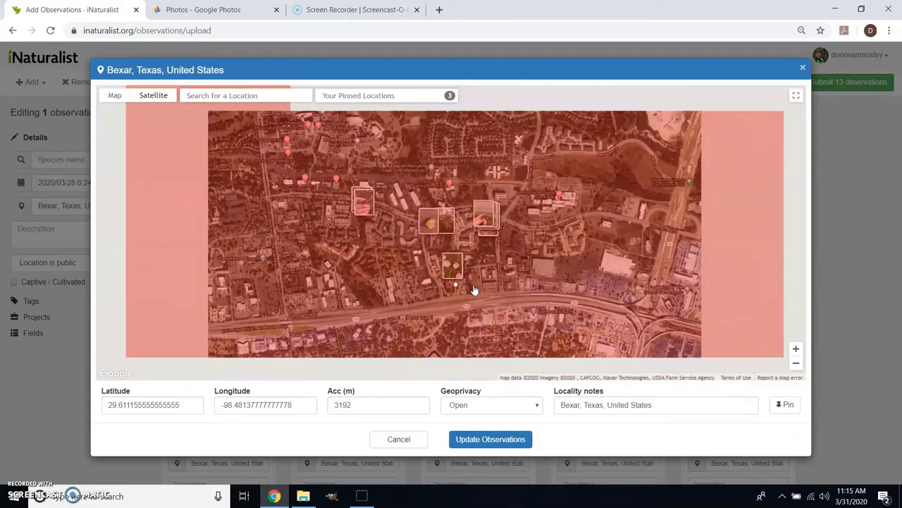
{"action": "scroll", "coordinate": [601, 300], "scroll_direction": "down", "scroll_amount": 1}
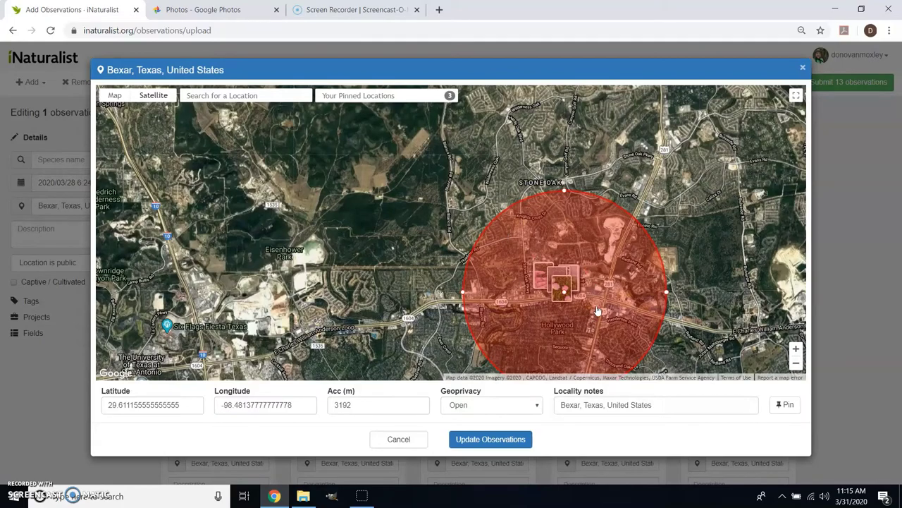
{"action": "scroll", "coordinate": [606, 295], "scroll_direction": "up", "scroll_amount": 3}
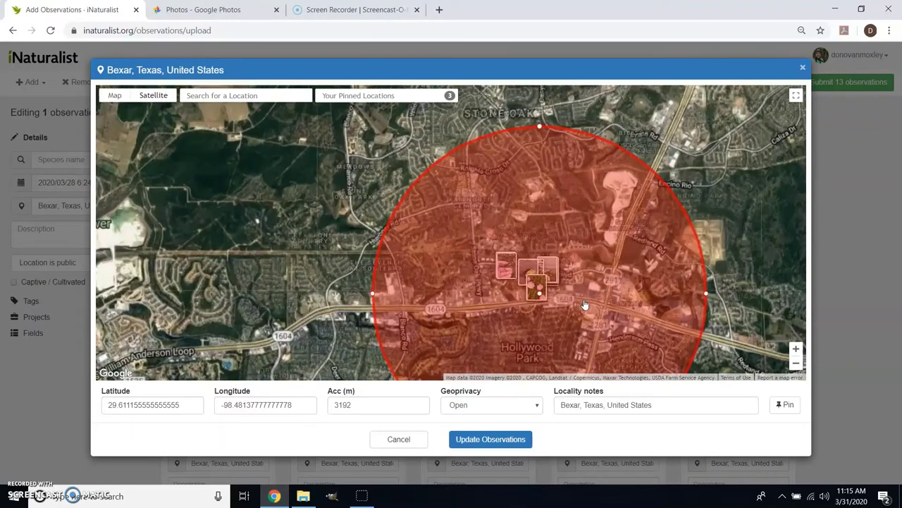
{"action": "scroll", "coordinate": [525, 292], "scroll_direction": "up", "scroll_amount": 4}
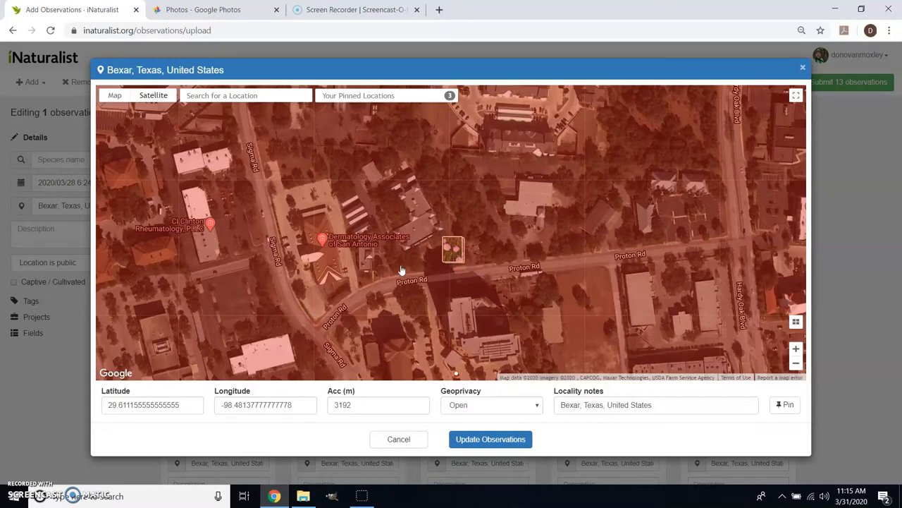
{"action": "left_click", "coordinate": [550, 255]}
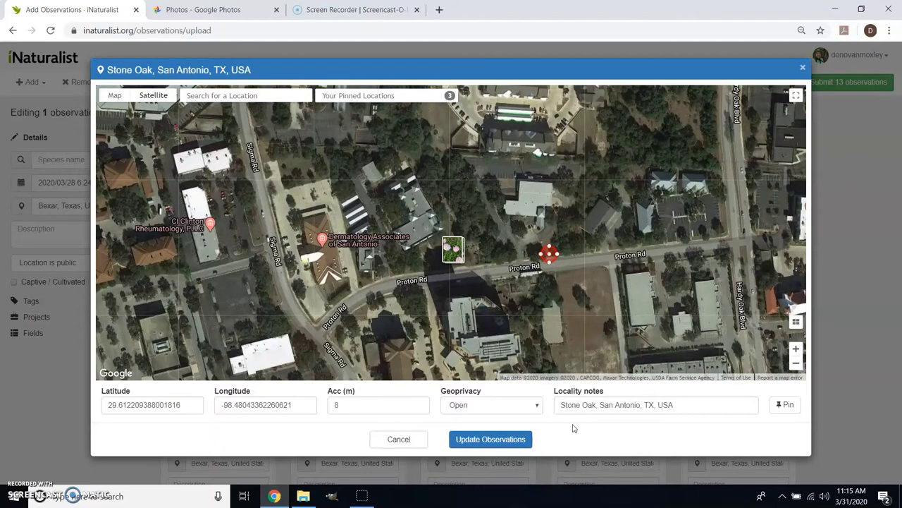
{"action": "left_click", "coordinate": [520, 438]}
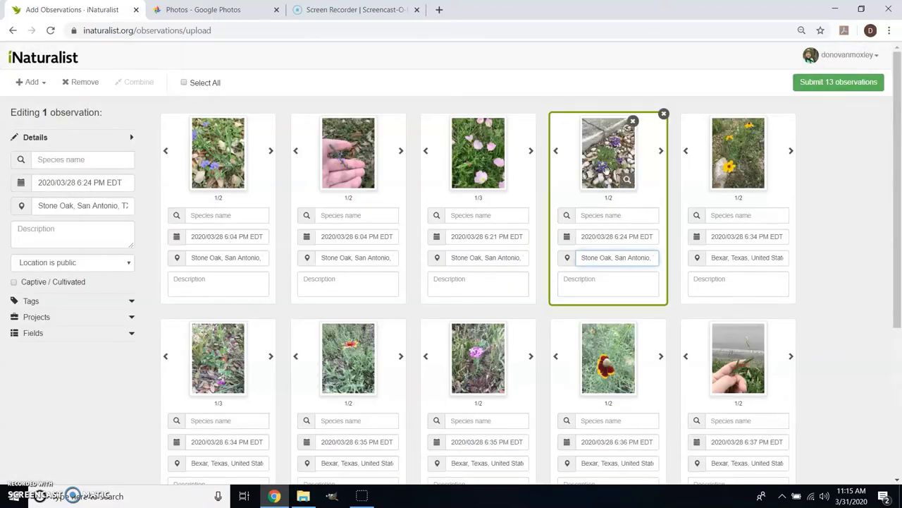
{"action": "scroll", "coordinate": [830, 324], "scroll_direction": "down", "scroll_amount": 3}
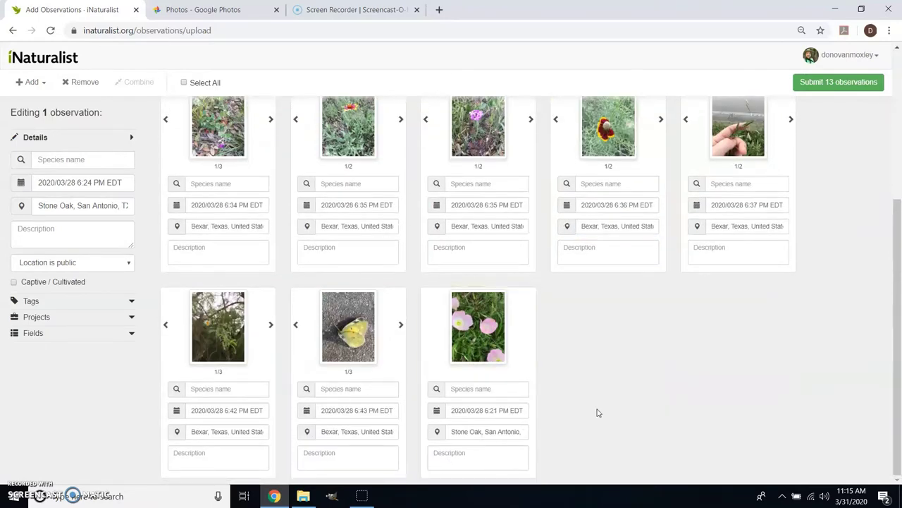
{"action": "scroll", "coordinate": [599, 423], "scroll_direction": "up", "scroll_amount": 3}
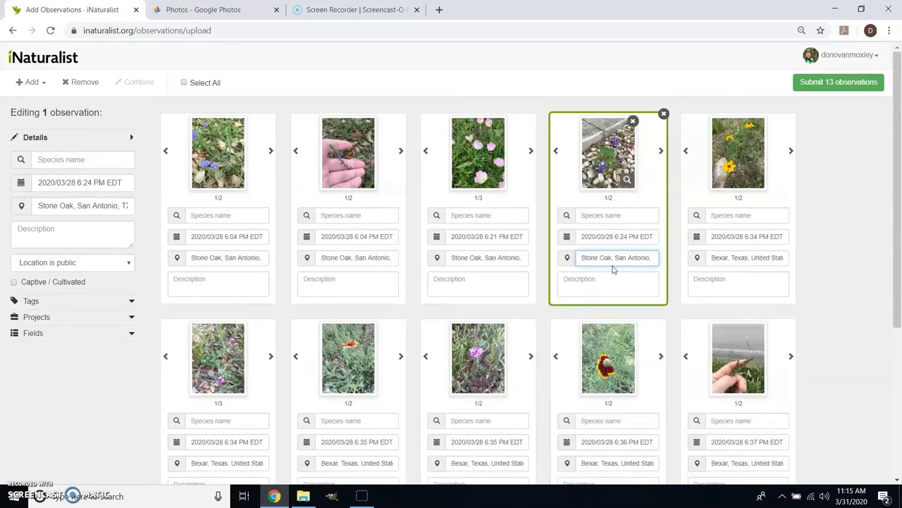
{"action": "left_click", "coordinate": [615, 258]}
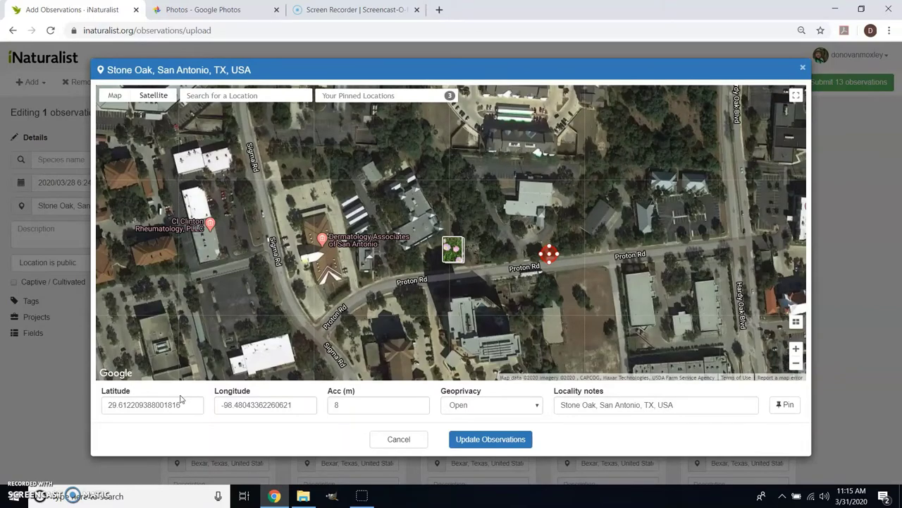
{"action": "scroll", "coordinate": [489, 234], "scroll_direction": "down", "scroll_amount": 6}
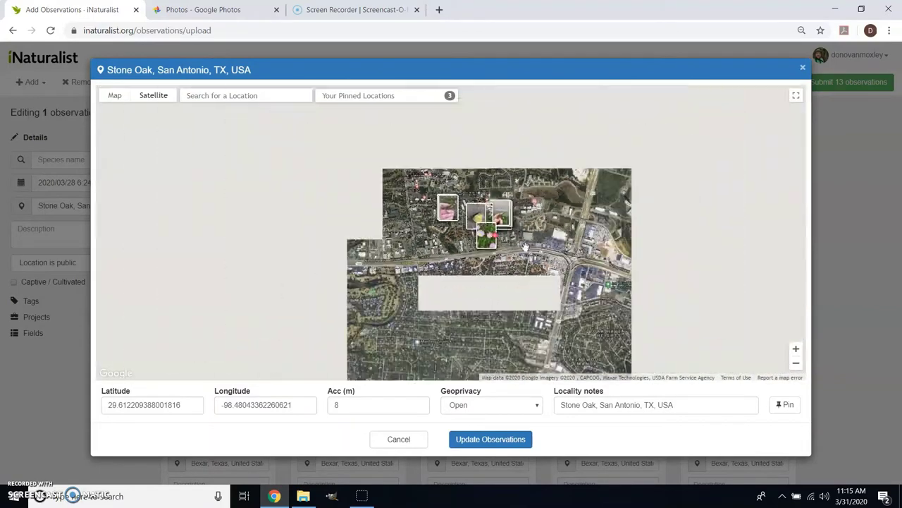
{"action": "scroll", "coordinate": [697, 265], "scroll_direction": "down", "scroll_amount": 5}
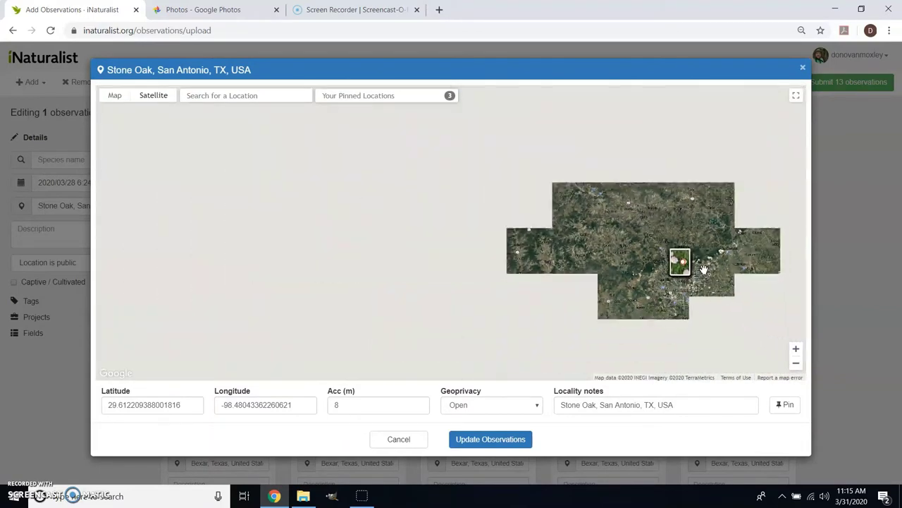
{"action": "scroll", "coordinate": [697, 266], "scroll_direction": "down", "scroll_amount": 5}
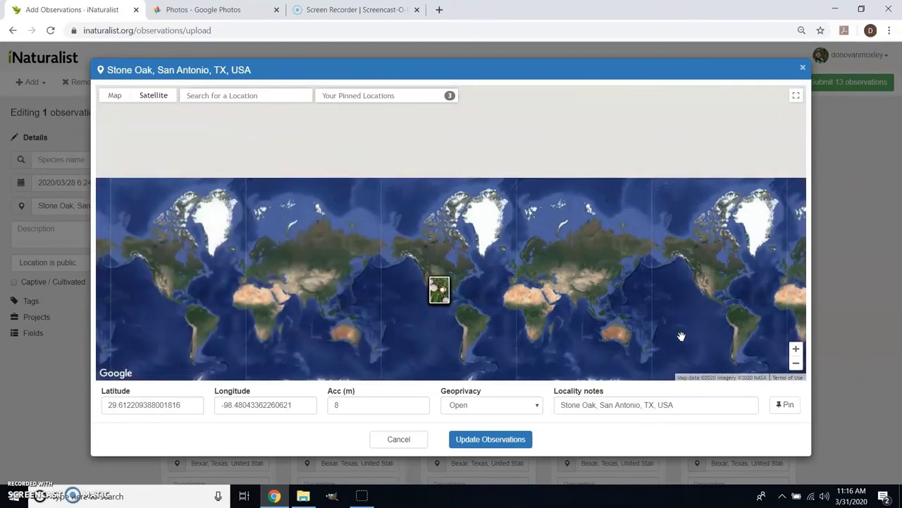
{"action": "left_click_drag", "start_coordinate": [681, 334], "coordinate": [689, 258]}
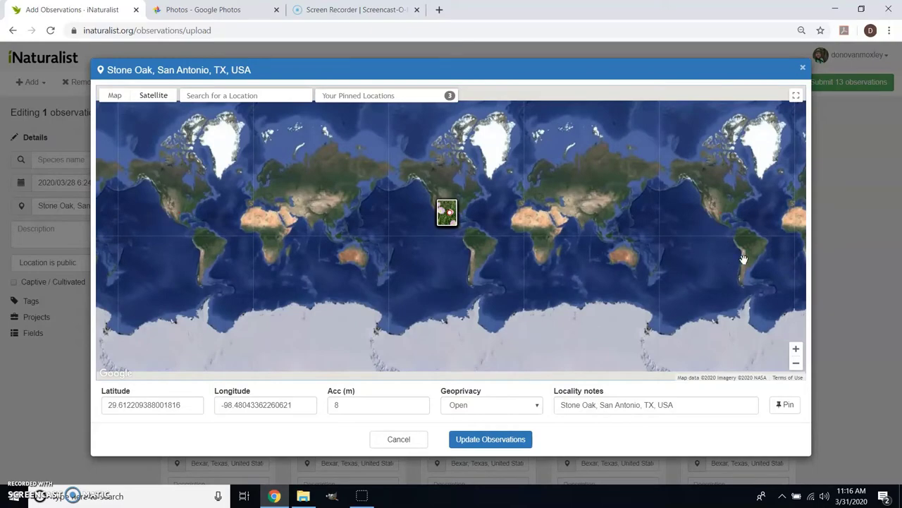
{"action": "scroll", "coordinate": [463, 215], "scroll_direction": "up", "scroll_amount": 2}
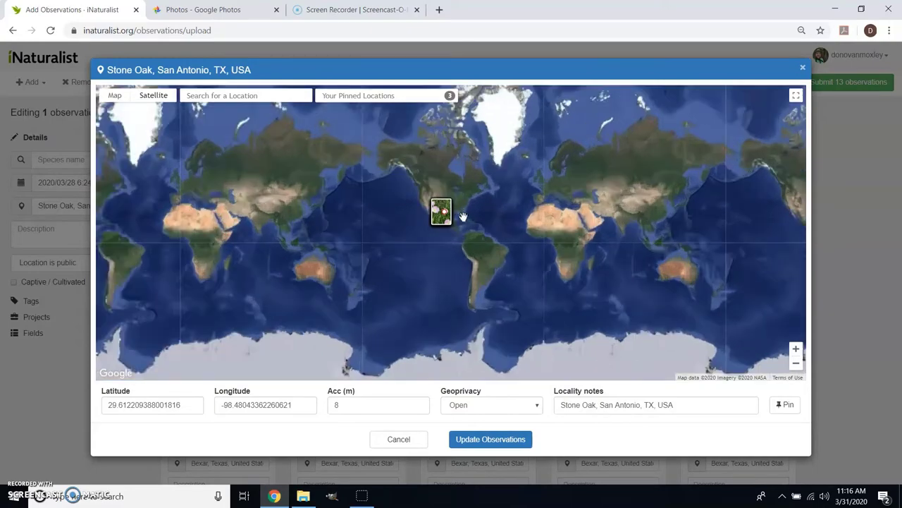
{"action": "scroll", "coordinate": [464, 216], "scroll_direction": "up", "scroll_amount": 1}
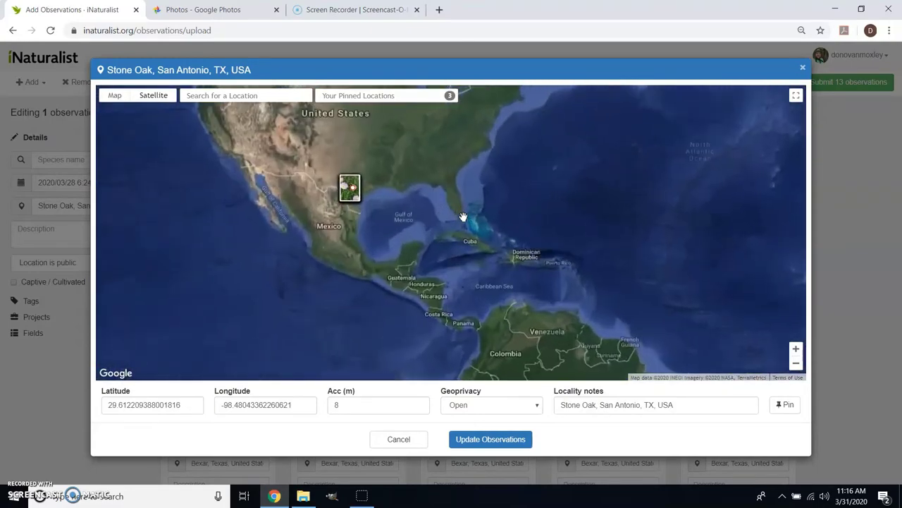
{"action": "left_click", "coordinate": [440, 95]}
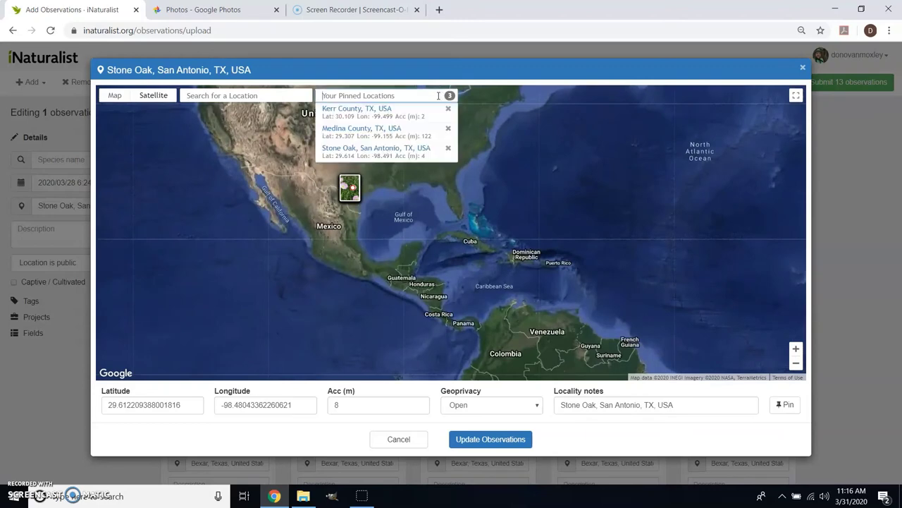
{"action": "left_click", "coordinate": [393, 129]}
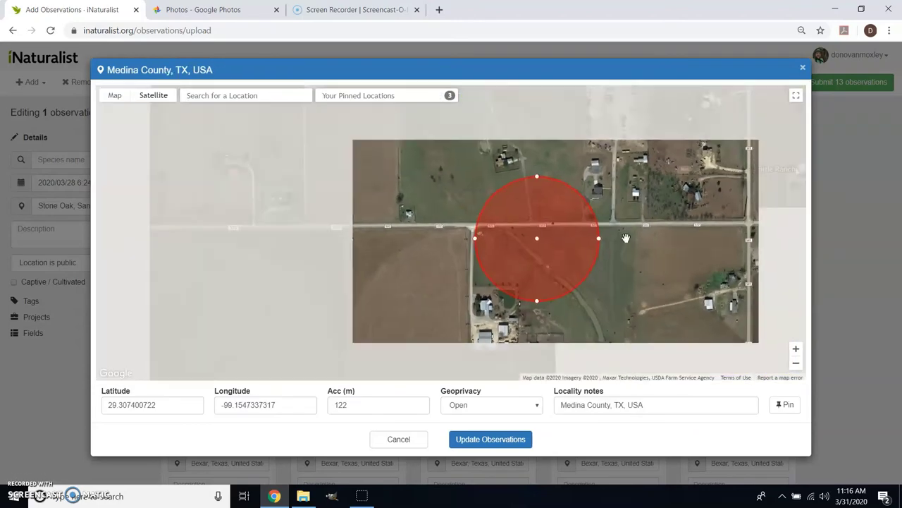
{"action": "scroll", "coordinate": [626, 238], "scroll_direction": "down", "scroll_amount": 4}
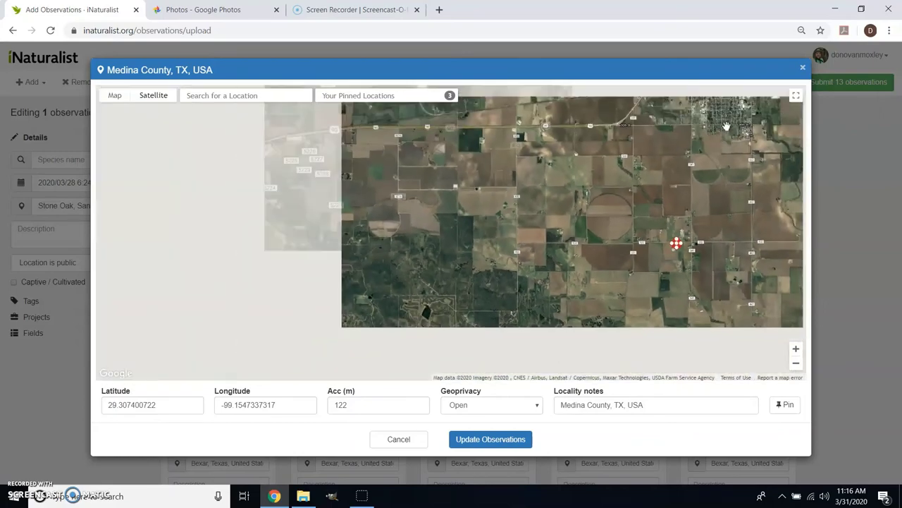
{"action": "mouse_move", "coordinate": [726, 126]}
{"action": "left_mouse_down"}
{"action": "mouse_move", "coordinate": [680, 156]}
{"action": "mouse_move", "coordinate": [528, 187]}
{"action": "left_mouse_up"}
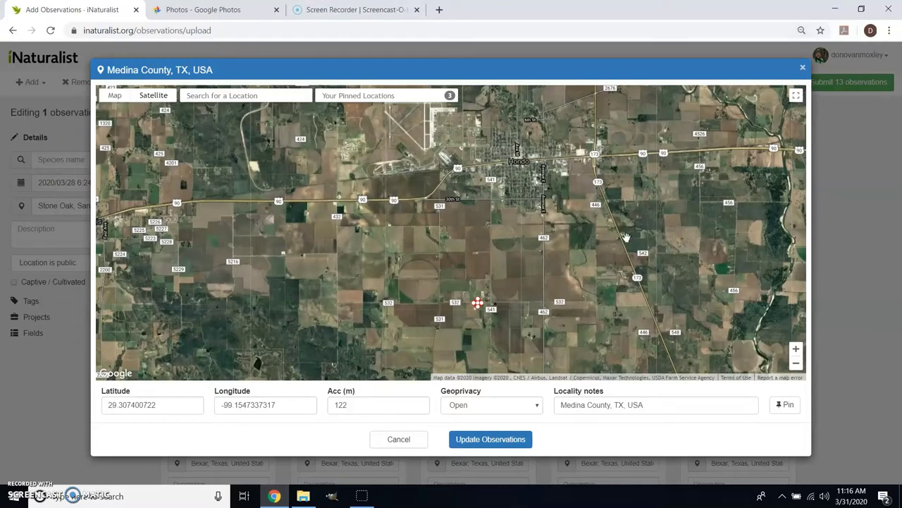
{"action": "left_click", "coordinate": [400, 439]}
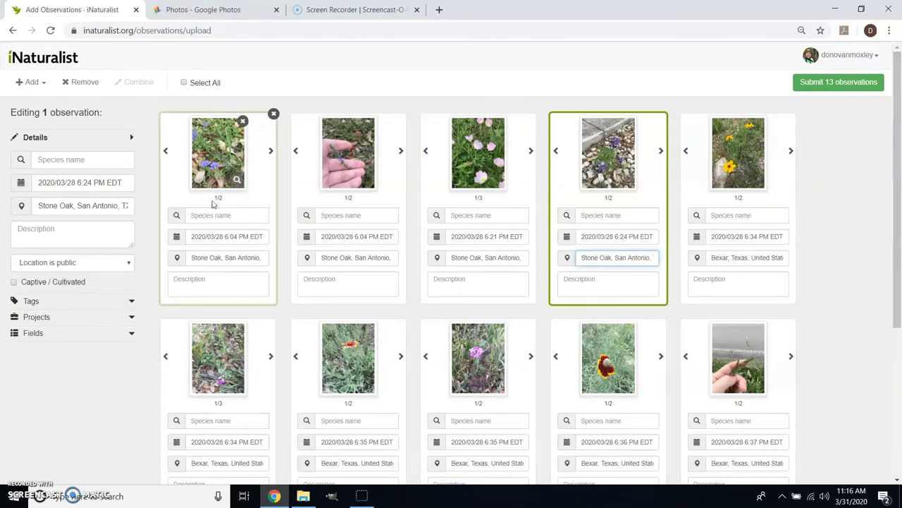
Inspect the first observation's blue-flower photo and bring up its species suggestions
{"action": "left_click", "coordinate": [221, 166]}
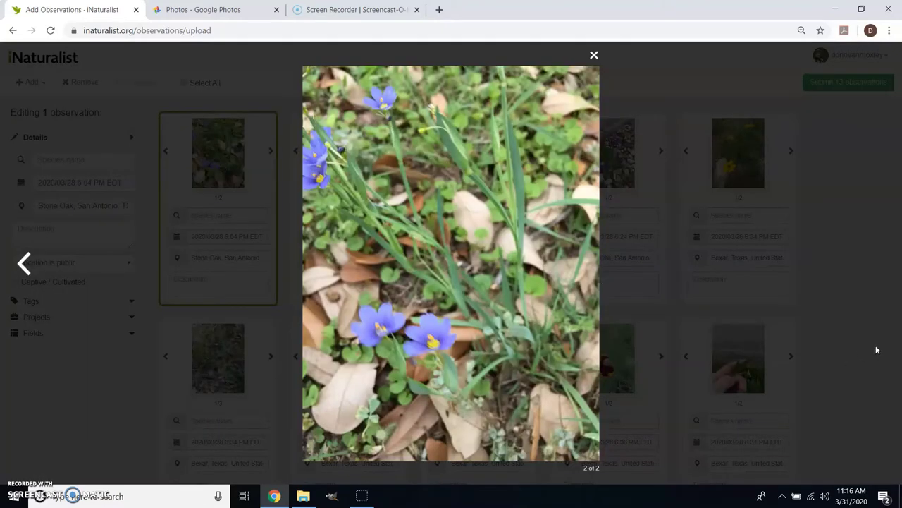
{"action": "left_click", "coordinate": [847, 344]}
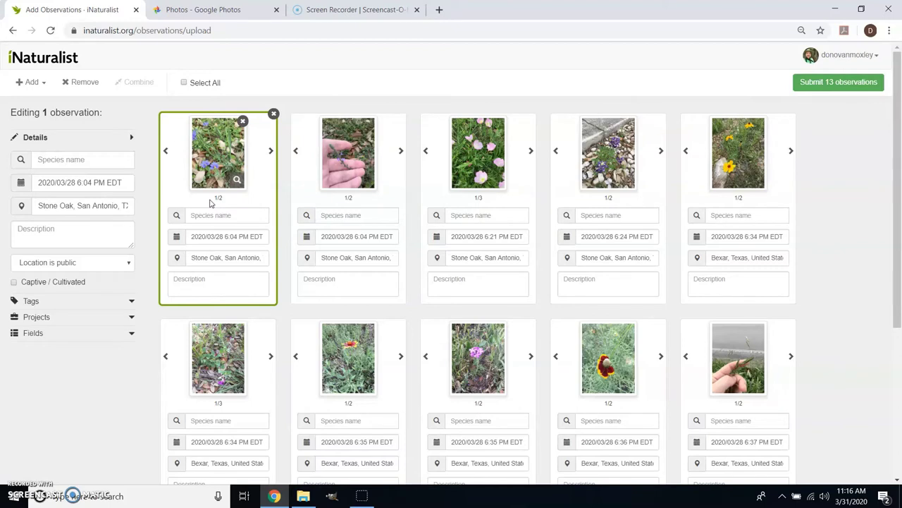
{"action": "left_click", "coordinate": [248, 218]}
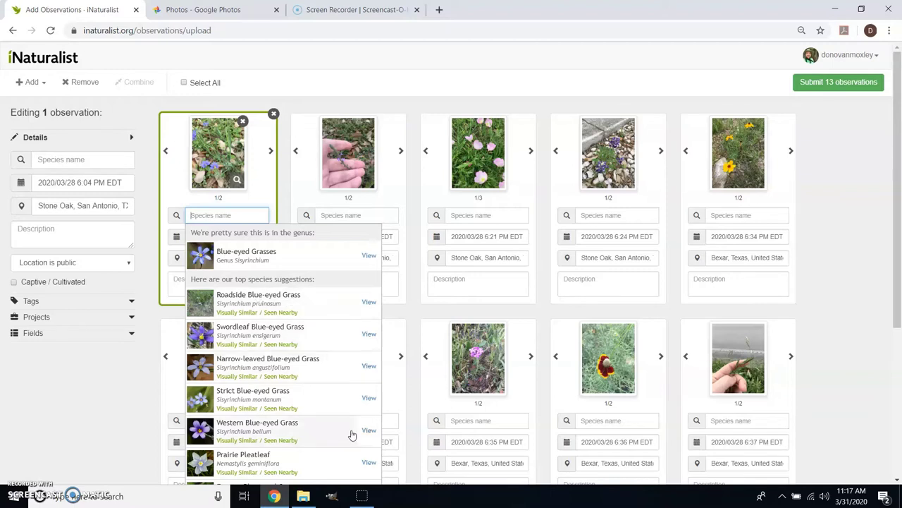
Identify the first observation as Blue-eyed Grasses and view Woolly Vervain for the second
{"action": "left_click", "coordinate": [283, 263]}
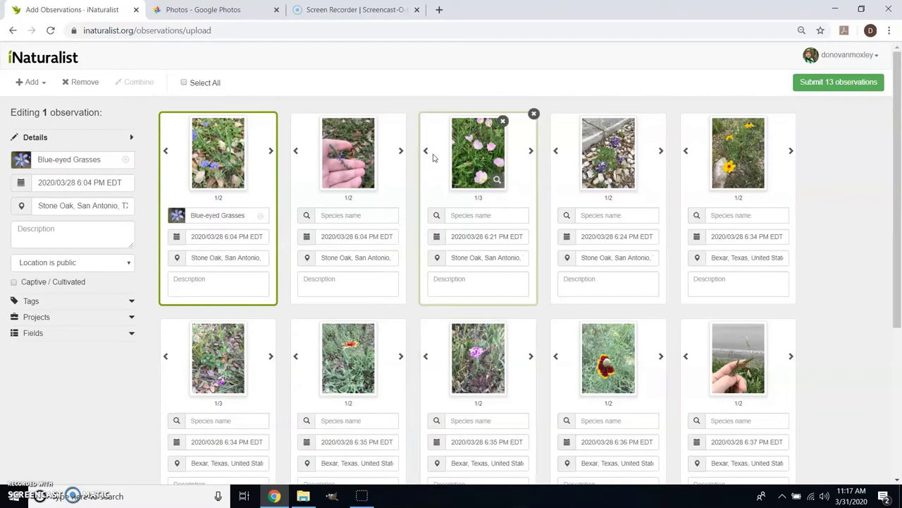
{"action": "left_click", "coordinate": [384, 215]}
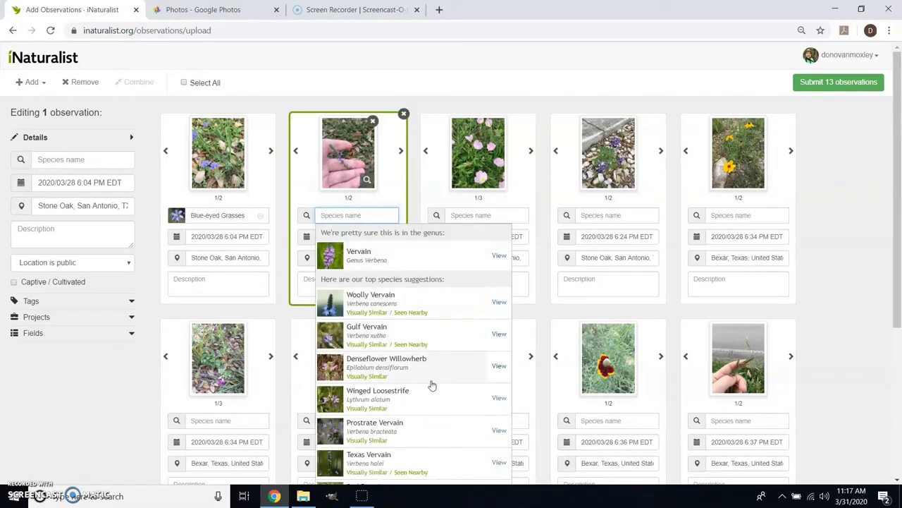
{"action": "scroll", "coordinate": [432, 386], "scroll_direction": "down", "scroll_amount": 1}
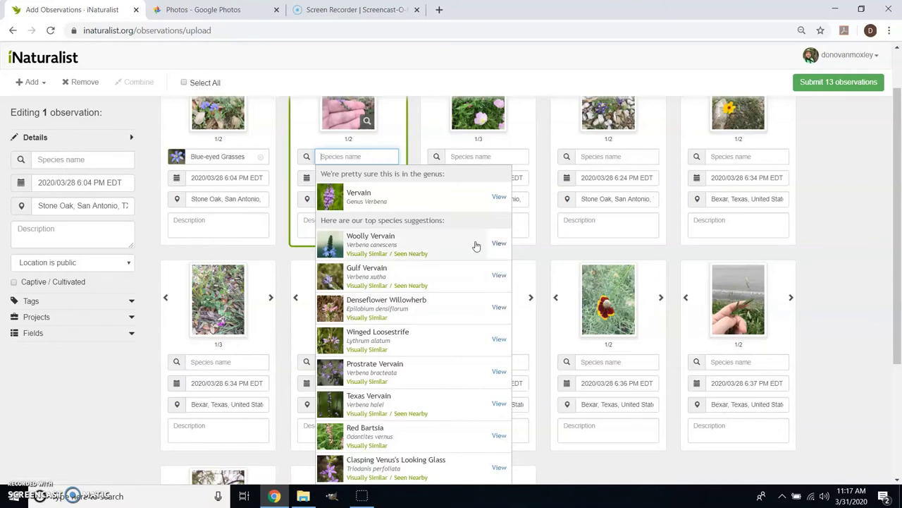
{"action": "left_click", "coordinate": [496, 251]}
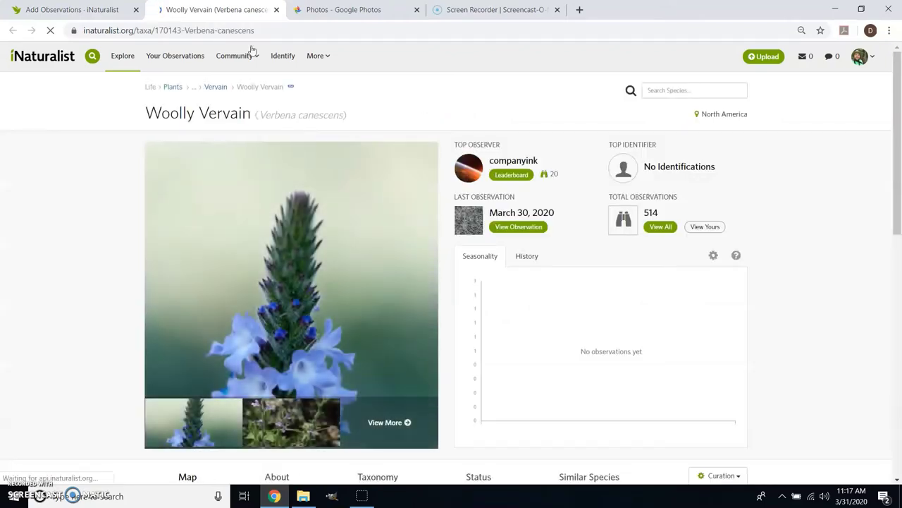
Close the Woolly Vervain page and identify the second observation as Vervain (genus Verbena)
{"action": "scroll", "coordinate": [571, 271], "scroll_direction": "down", "scroll_amount": 3}
{"action": "scroll", "coordinate": [638, 298], "scroll_direction": "up", "scroll_amount": 2}
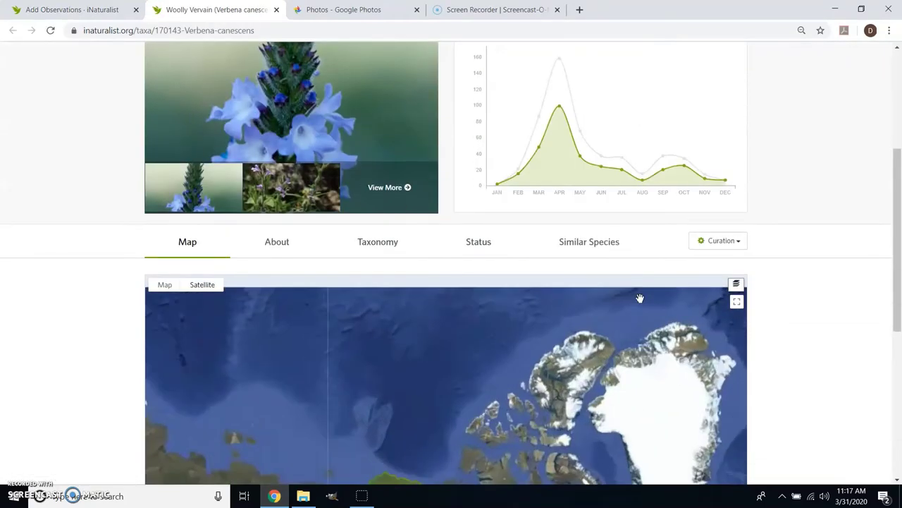
{"action": "scroll", "coordinate": [864, 233], "scroll_direction": "up", "scroll_amount": 3}
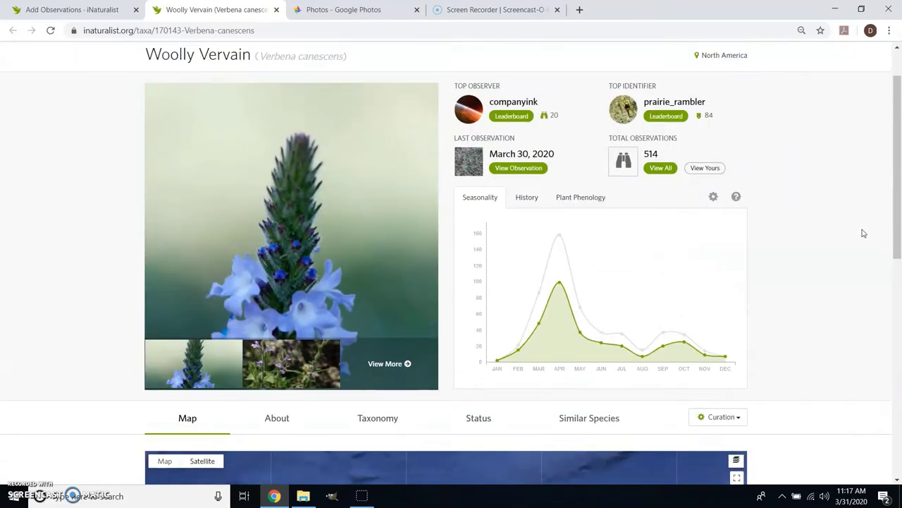
{"action": "left_click", "coordinate": [275, 10]}
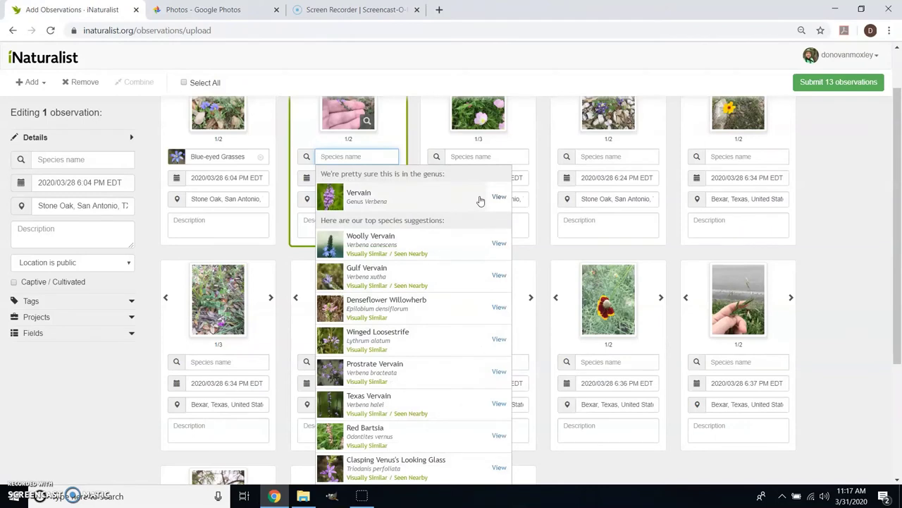
{"action": "left_click", "coordinate": [393, 202]}
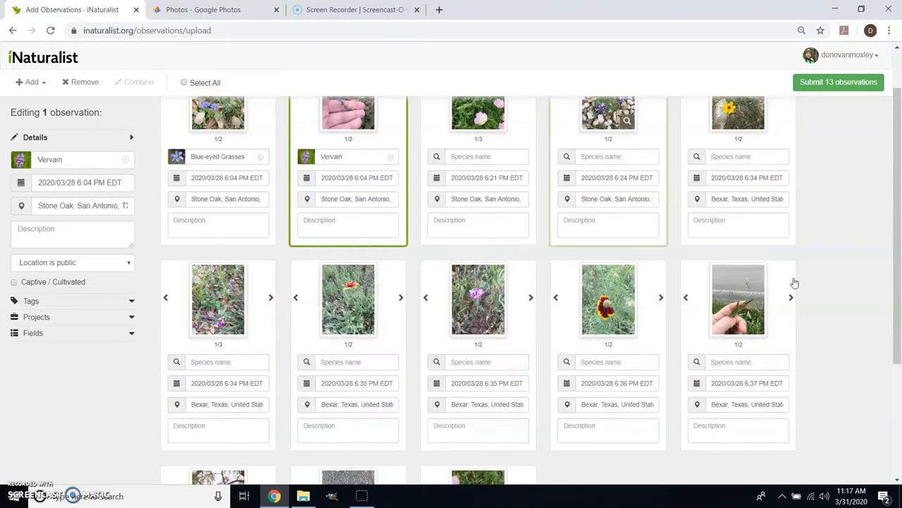
Identify the third observation, the pink flower, as Pinkladies
{"action": "left_click", "coordinate": [864, 290]}
{"action": "scroll", "coordinate": [864, 291], "scroll_direction": "up", "scroll_amount": 2}
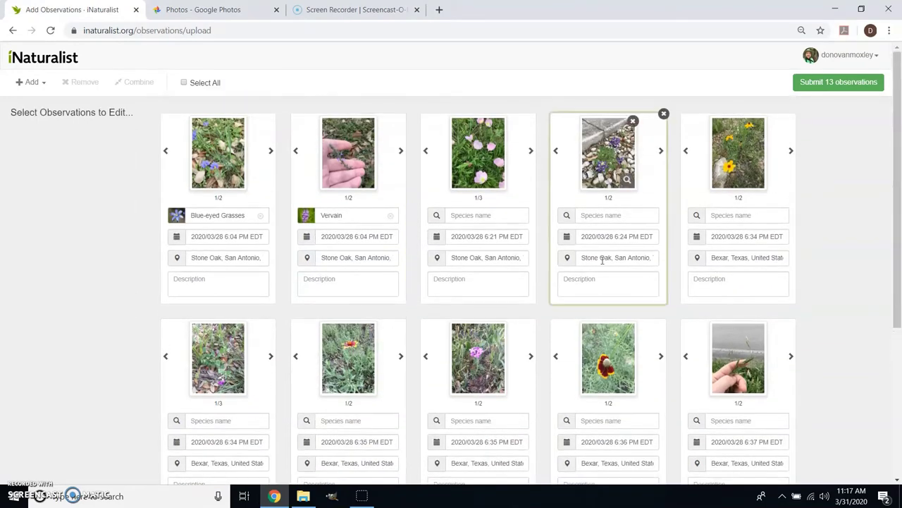
{"action": "left_click", "coordinate": [485, 214]}
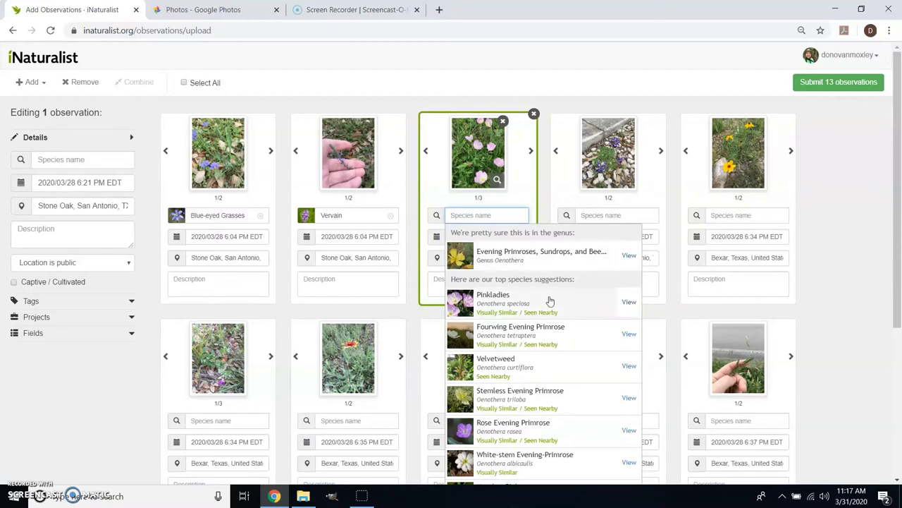
{"action": "left_click", "coordinate": [550, 302]}
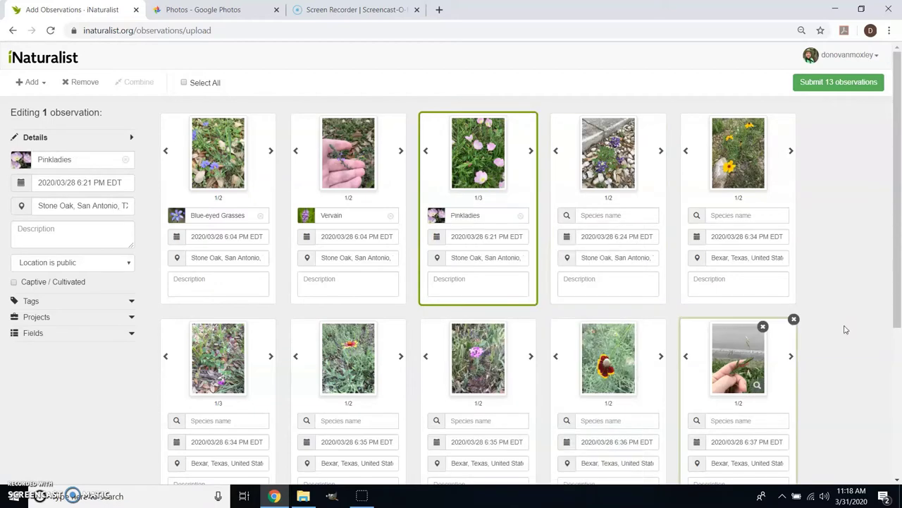
Identify the fourth observation, the lupine among rocks, as Texas Bluebonnet
{"action": "left_click", "coordinate": [599, 215]}
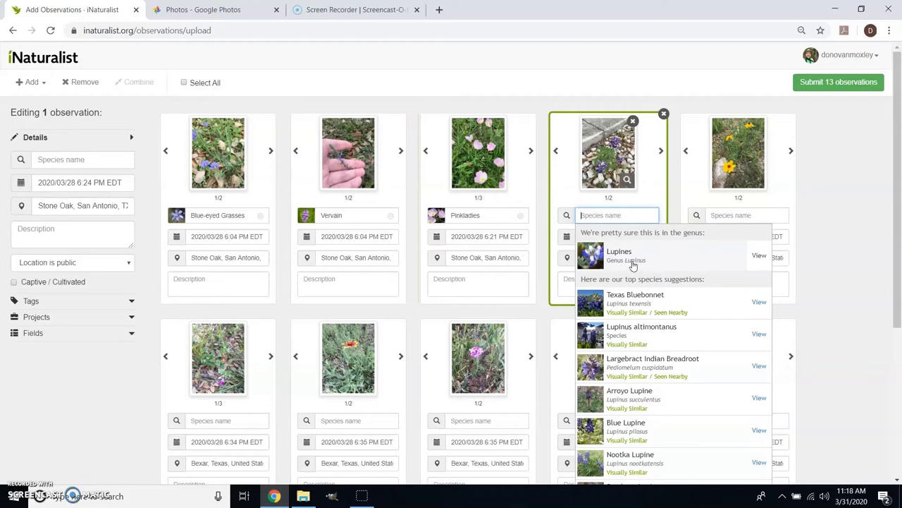
{"action": "left_click", "coordinate": [673, 305]}
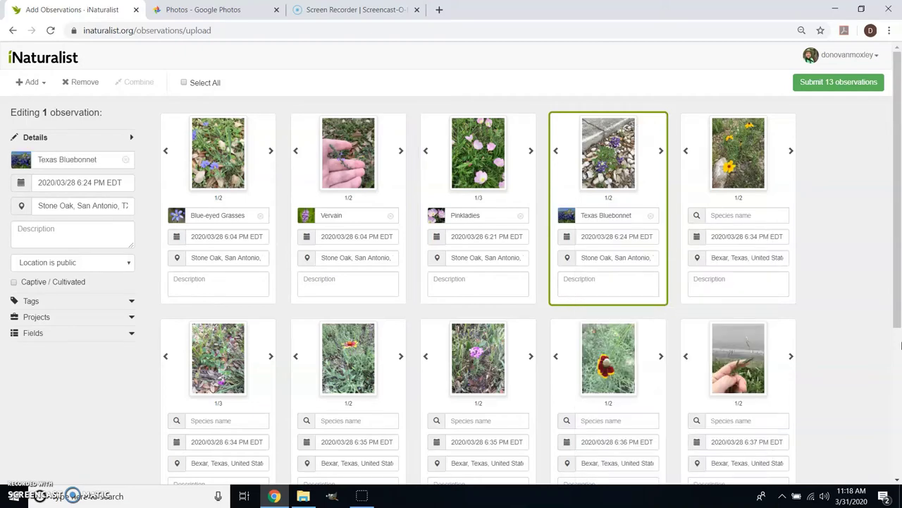
{"action": "left_click", "coordinate": [776, 211]}
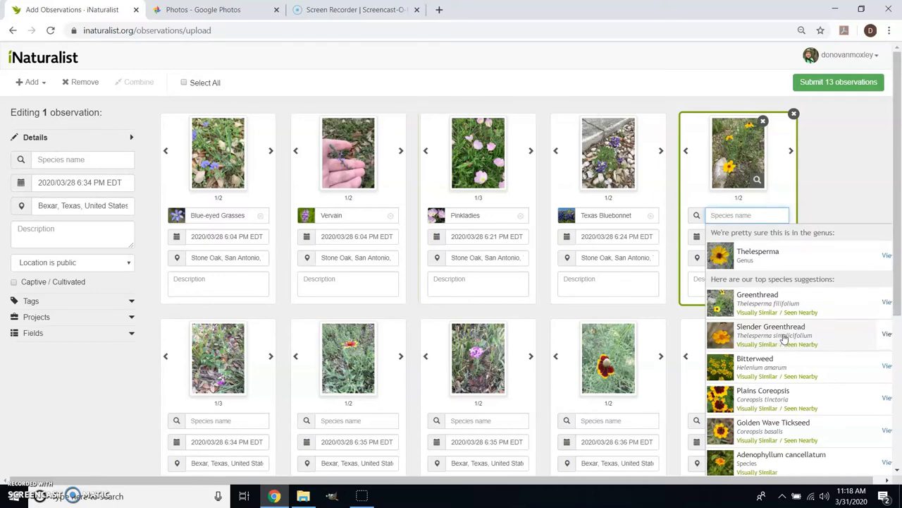
Choose Thelesperma for the yellow flower card at the end of the top row
{"action": "left_click", "coordinate": [778, 259]}
{"action": "left_click", "coordinate": [853, 327]}
{"action": "scroll", "coordinate": [852, 327], "scroll_direction": "down", "scroll_amount": 2}
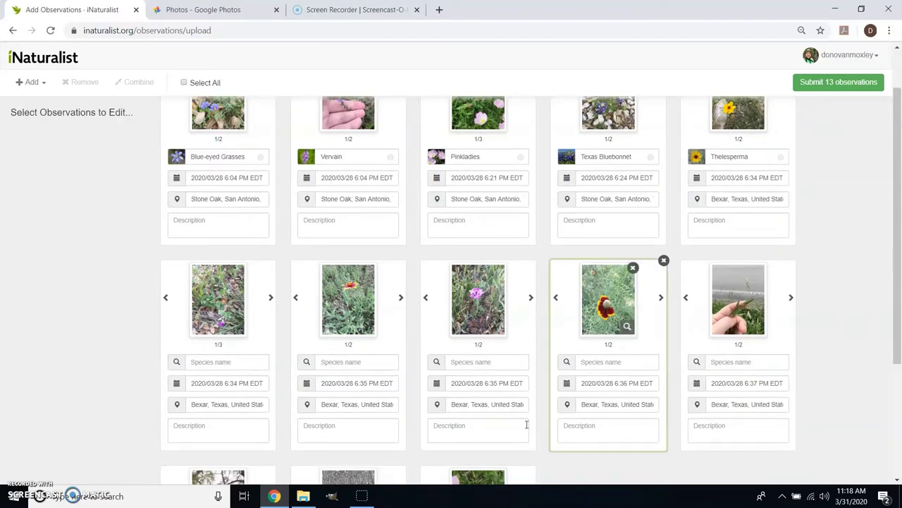
{"action": "left_click", "coordinate": [224, 303]}
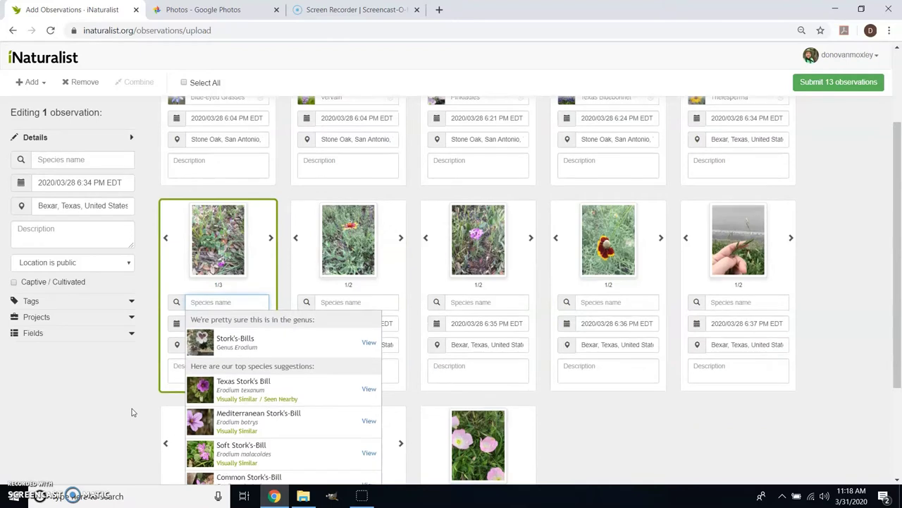
{"action": "scroll", "coordinate": [134, 410], "scroll_direction": "down", "scroll_amount": 1}
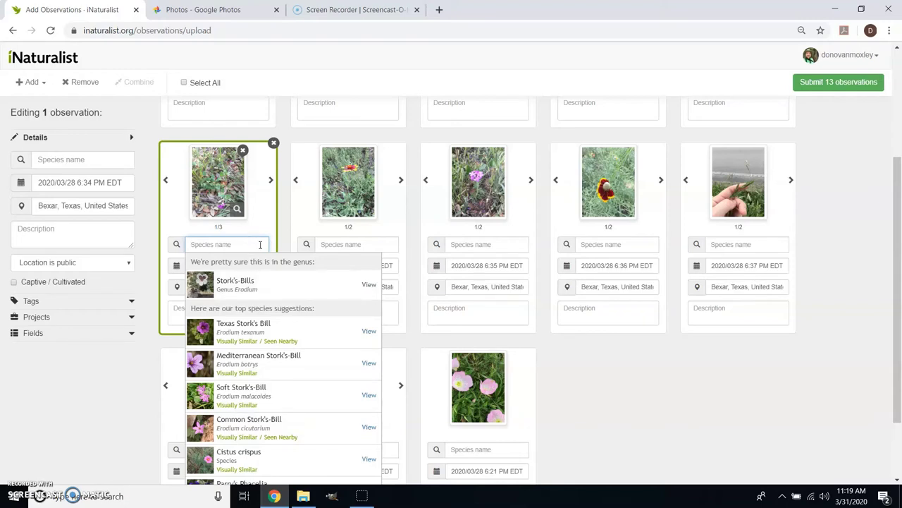
Label the purple flower starting row two as Stork's-Bills, replacing a tentative Plants identification
{"action": "type", "text": "plant"}
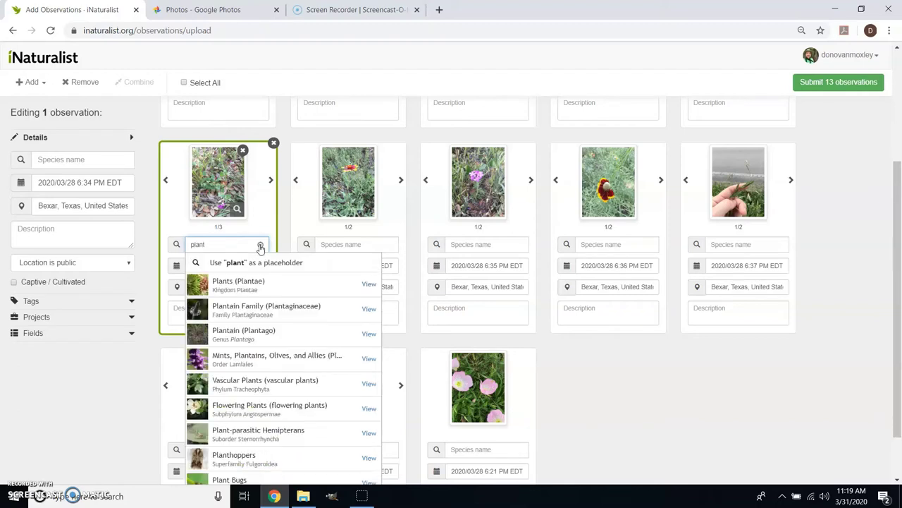
{"action": "left_click", "coordinate": [245, 290]}
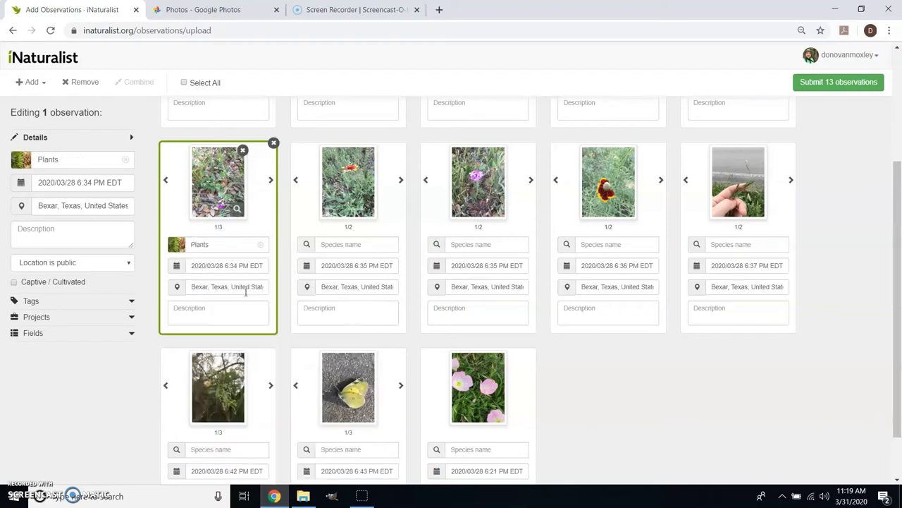
{"action": "left_click", "coordinate": [260, 244]}
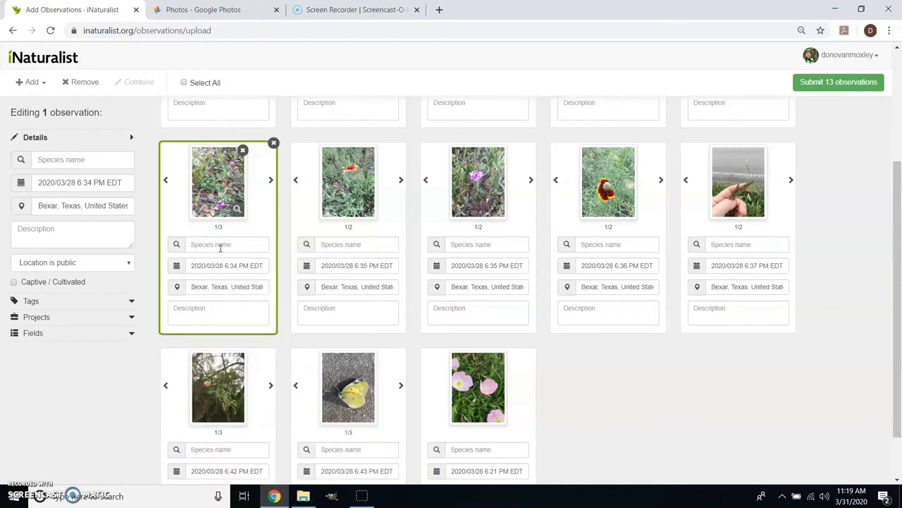
{"action": "left_click", "coordinate": [219, 245]}
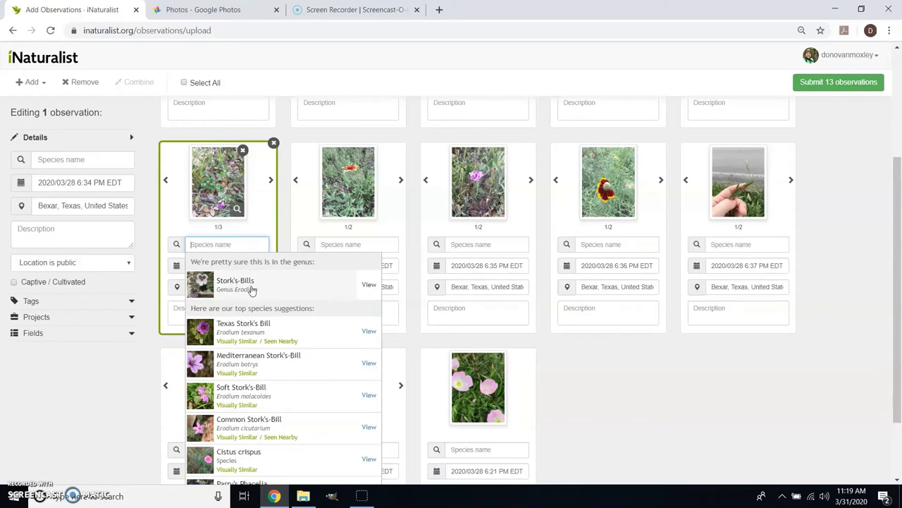
{"action": "left_click", "coordinate": [252, 289]}
{"action": "left_click", "coordinate": [357, 247]}
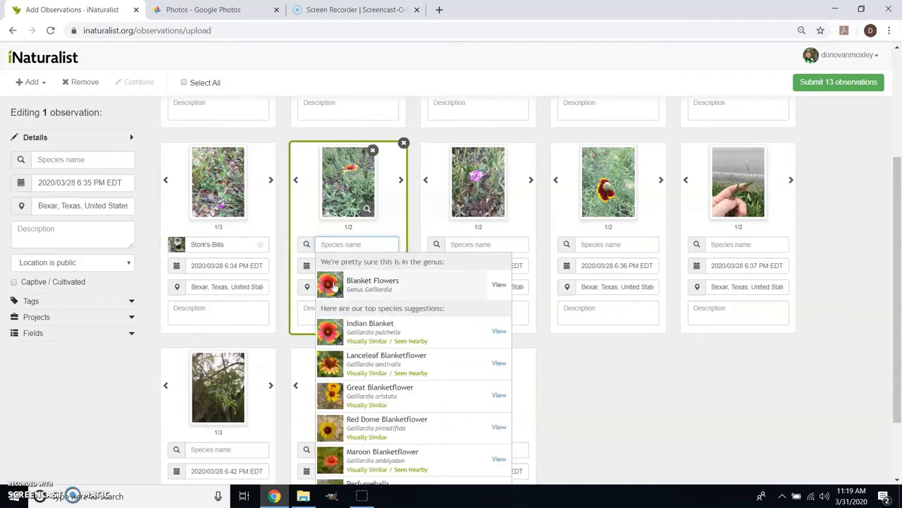
Identify the next three second-row observations as Indian Blanket, Verbeneae and Upright Prairie Coneflower
{"action": "left_click", "coordinate": [370, 325]}
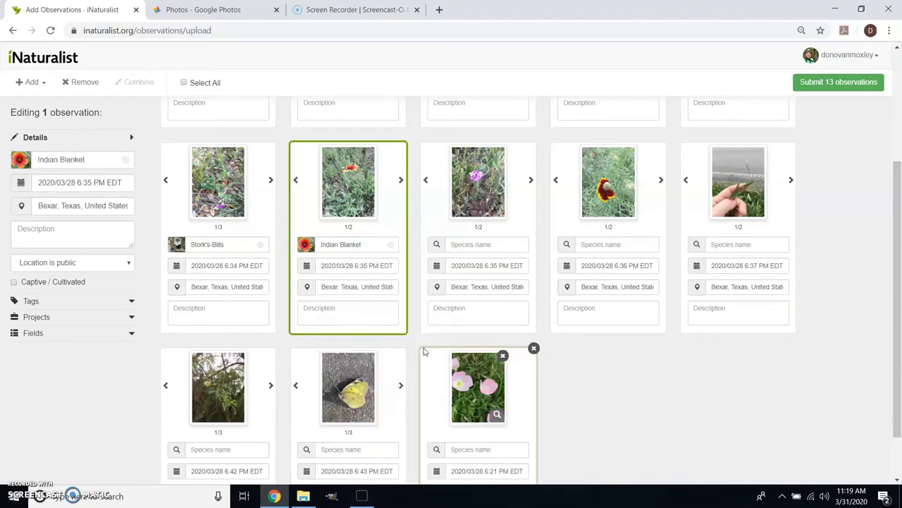
{"action": "left_click", "coordinate": [475, 250]}
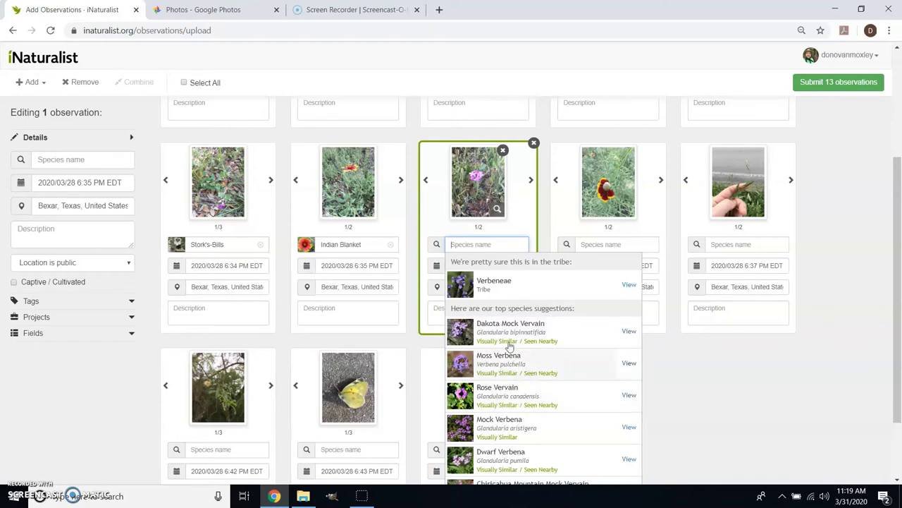
{"action": "left_click", "coordinate": [504, 291]}
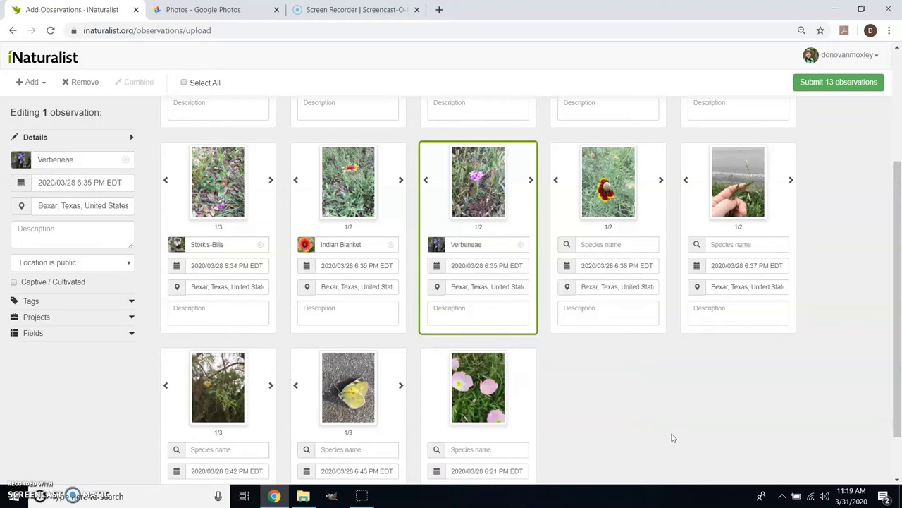
{"action": "left_click", "coordinate": [599, 246]}
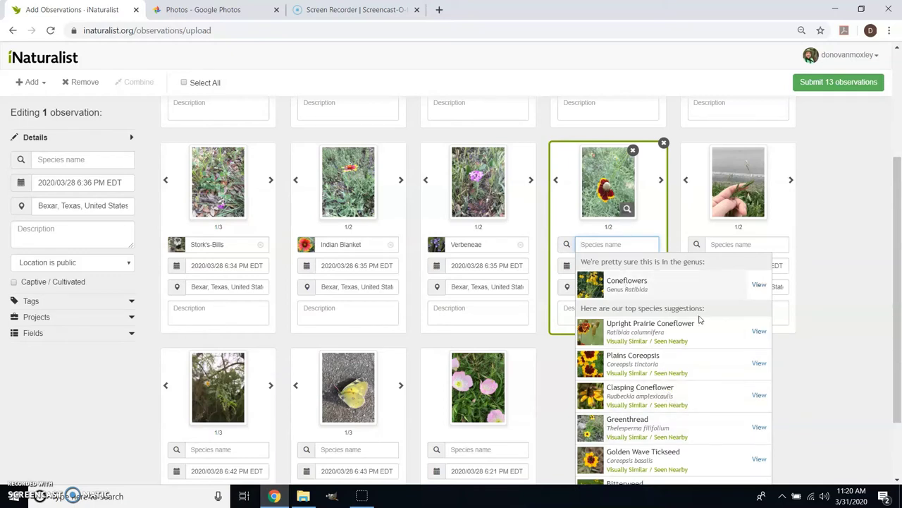
{"action": "left_click", "coordinate": [662, 332]}
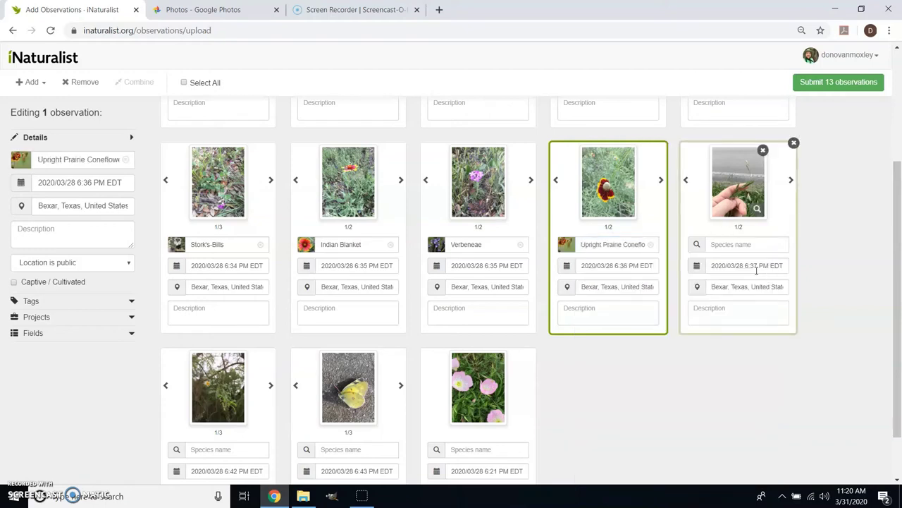
Identify the grass stalk observation as Bromes, reselecting it after clearing and retrying the search
{"action": "left_click", "coordinate": [752, 244]}
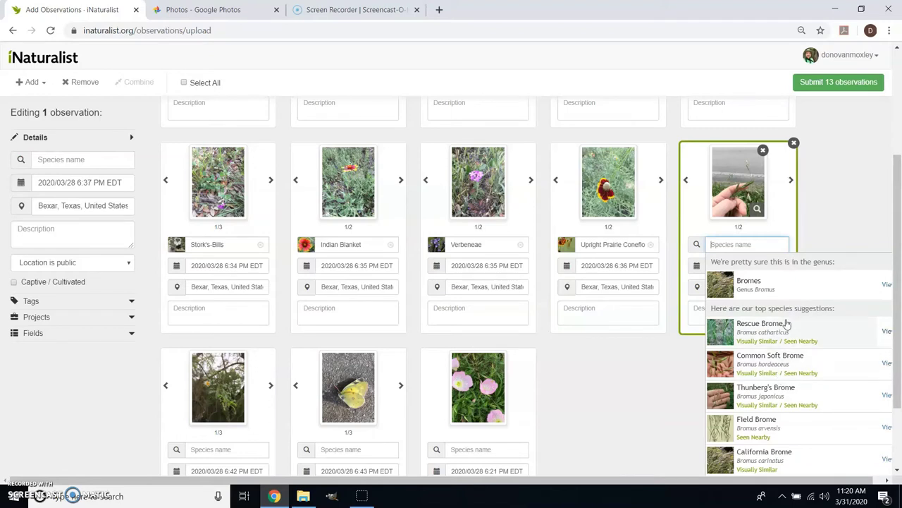
{"action": "left_click", "coordinate": [774, 284]}
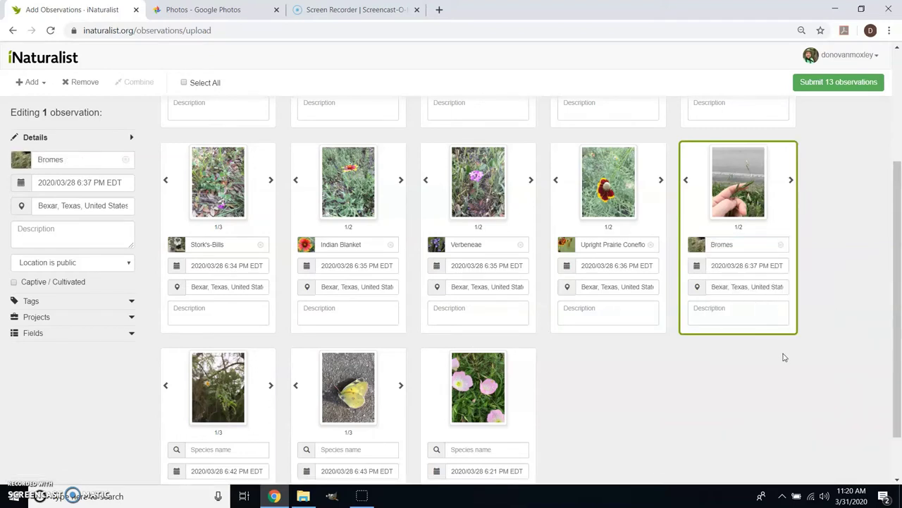
{"action": "scroll", "coordinate": [787, 358], "scroll_direction": "down", "scroll_amount": 1}
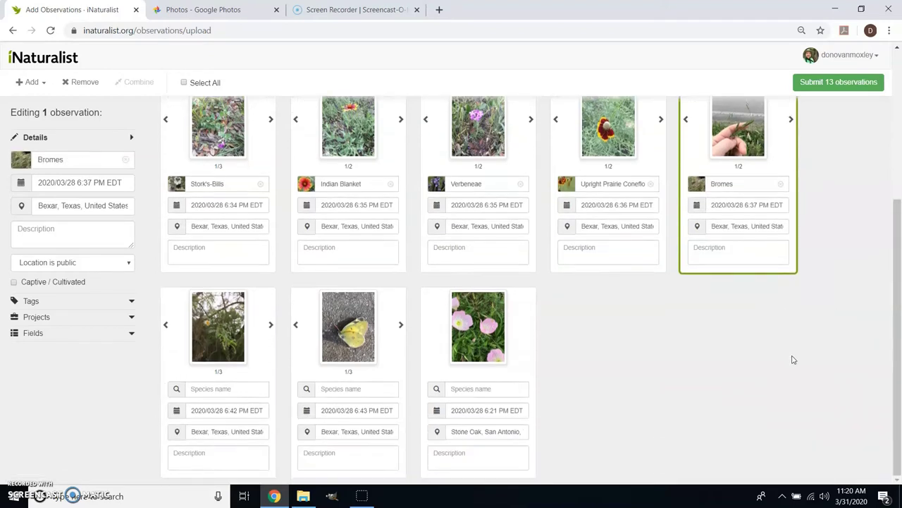
{"action": "left_click", "coordinate": [776, 183]}
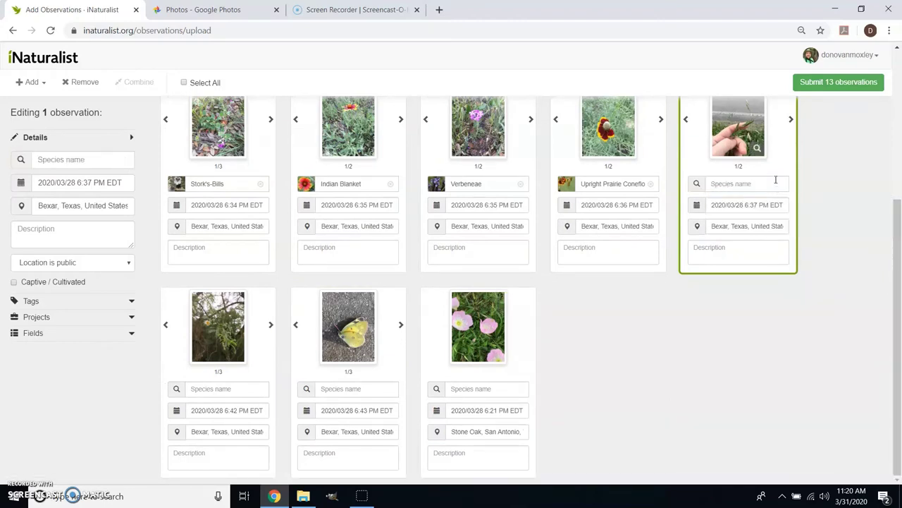
{"action": "left_click", "coordinate": [757, 186]}
{"action": "type", "text": "gra"}
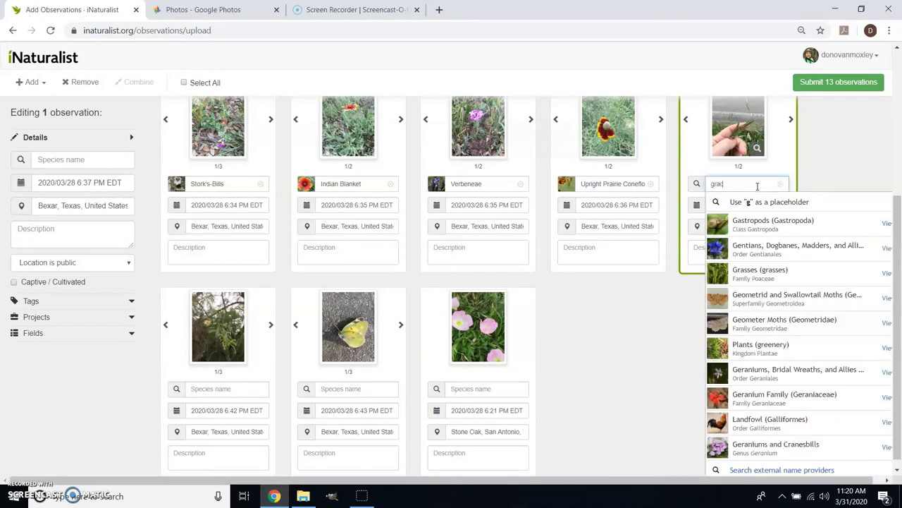
{"action": "type", "text": "sse"}
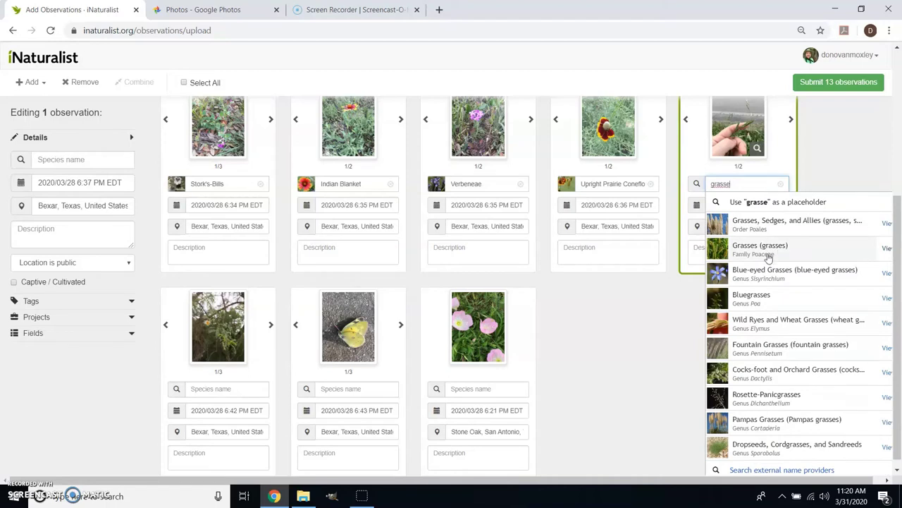
{"action": "double_click", "coordinate": [715, 183]}
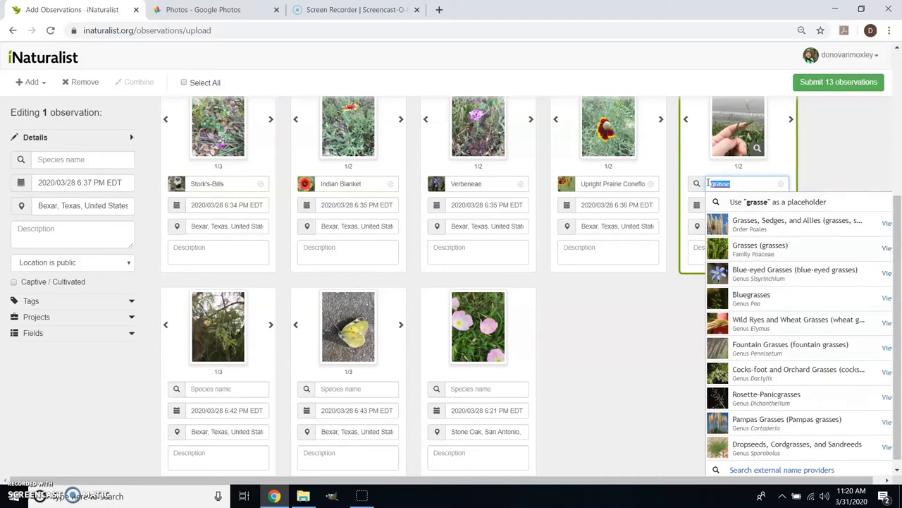
{"action": "key", "text": "BackSpace"}
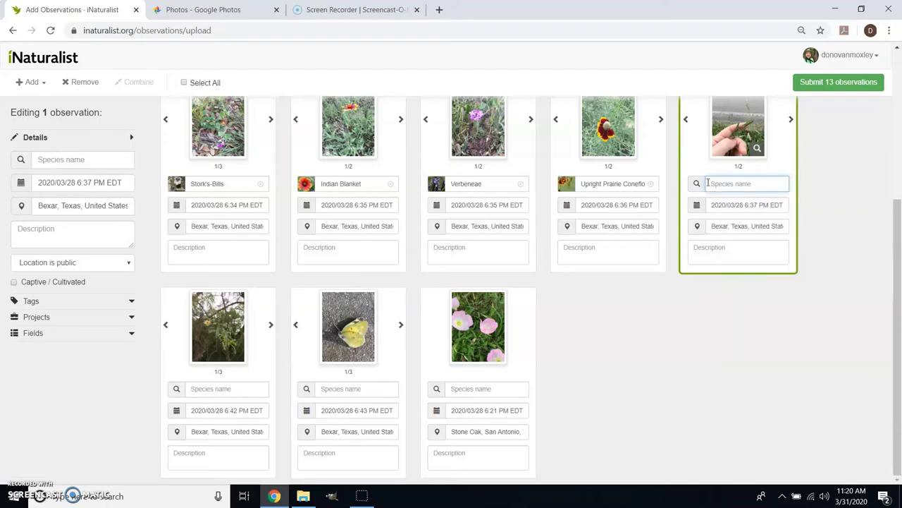
{"action": "left_click", "coordinate": [708, 183]}
{"action": "left_click", "coordinate": [731, 236]}
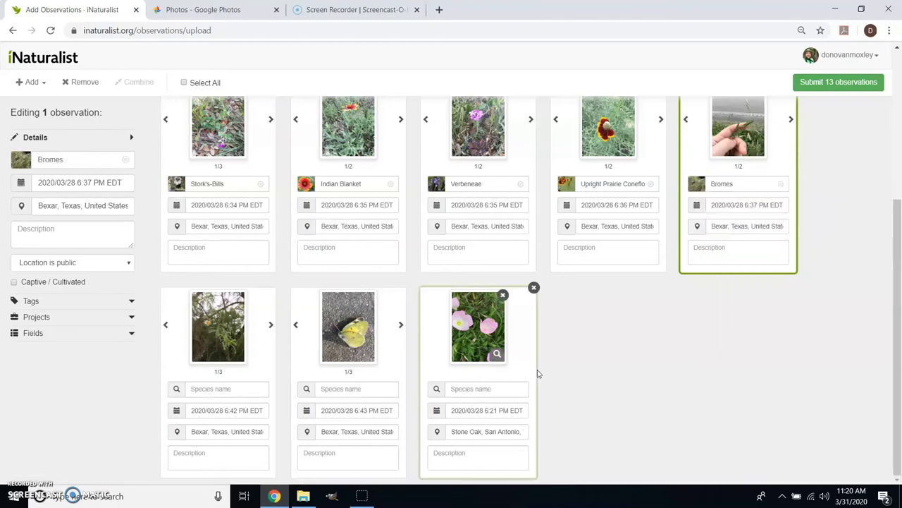
{"action": "left_click", "coordinate": [227, 389]}
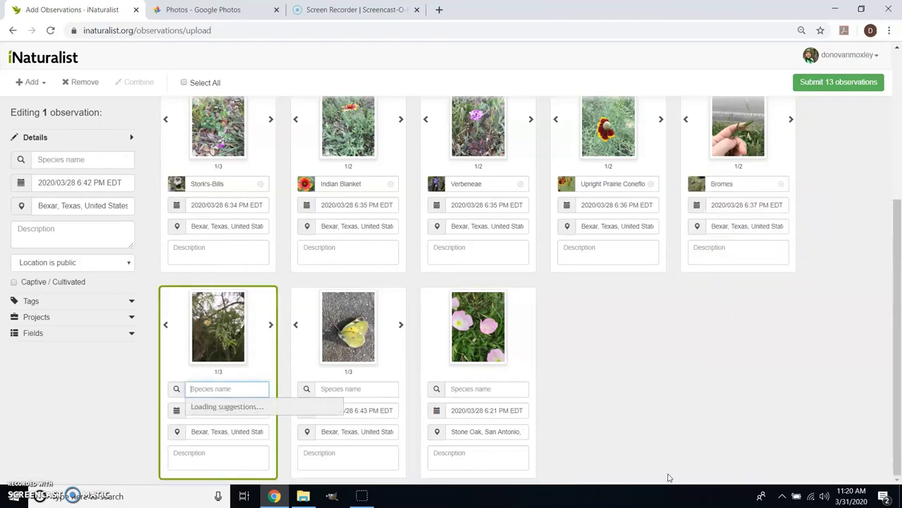
Identify the tree as Legumes and the butterfly as Clouded Yellows, then enlarge the pink-flower photo
{"action": "scroll", "coordinate": [246, 381], "scroll_direction": "down", "scroll_amount": 2}
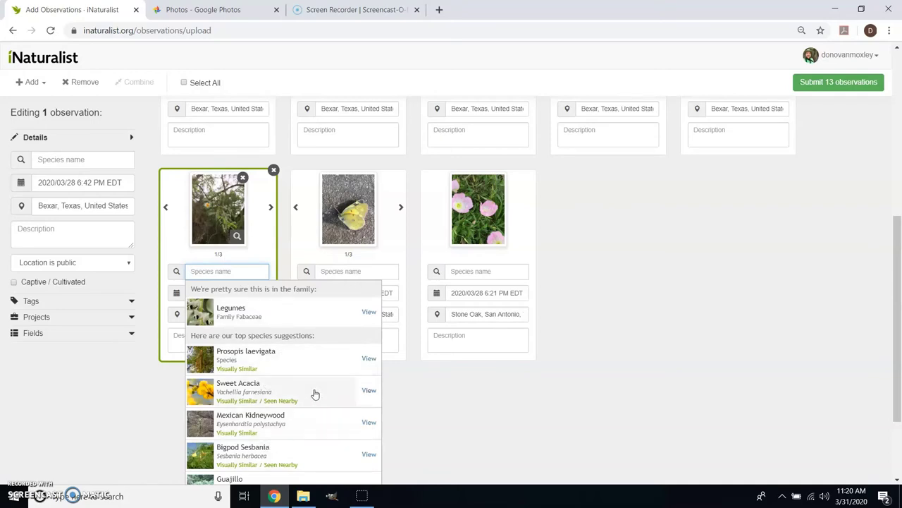
{"action": "left_click", "coordinate": [282, 322]}
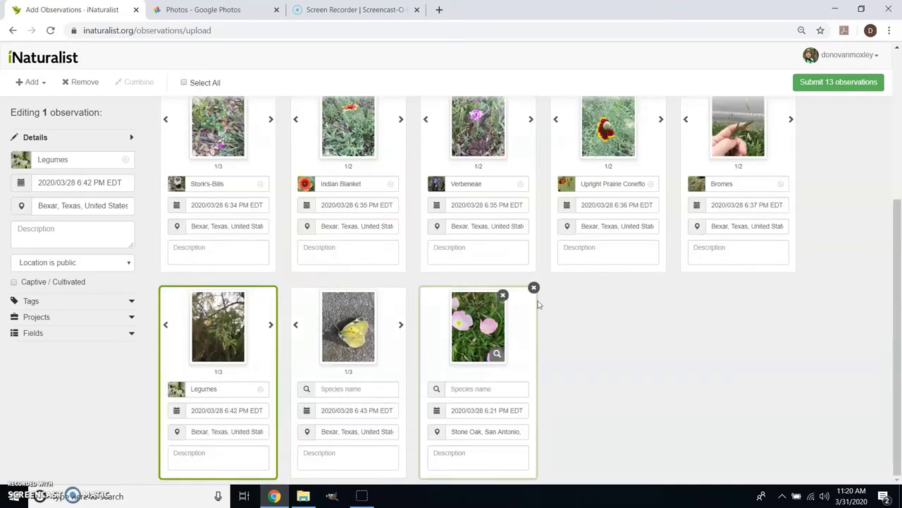
{"action": "left_click", "coordinate": [361, 390]}
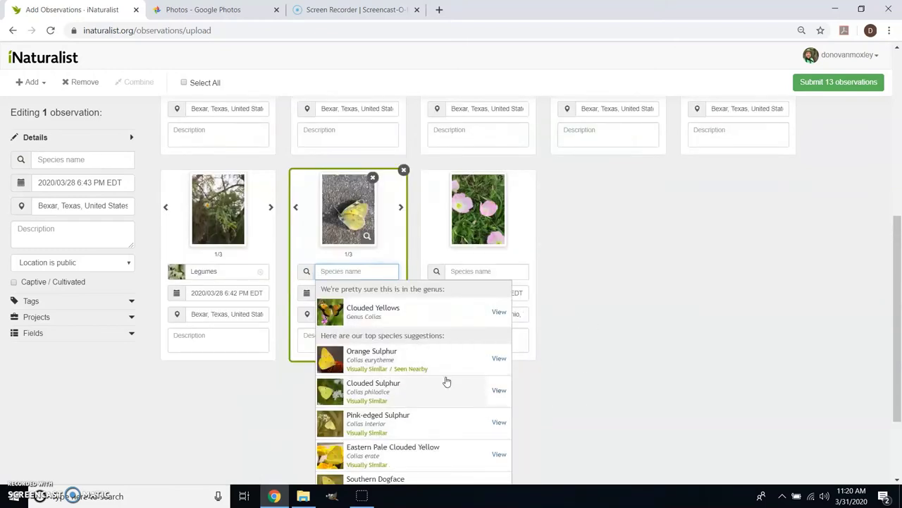
{"action": "left_click", "coordinate": [405, 322]}
{"action": "left_click", "coordinate": [474, 347]}
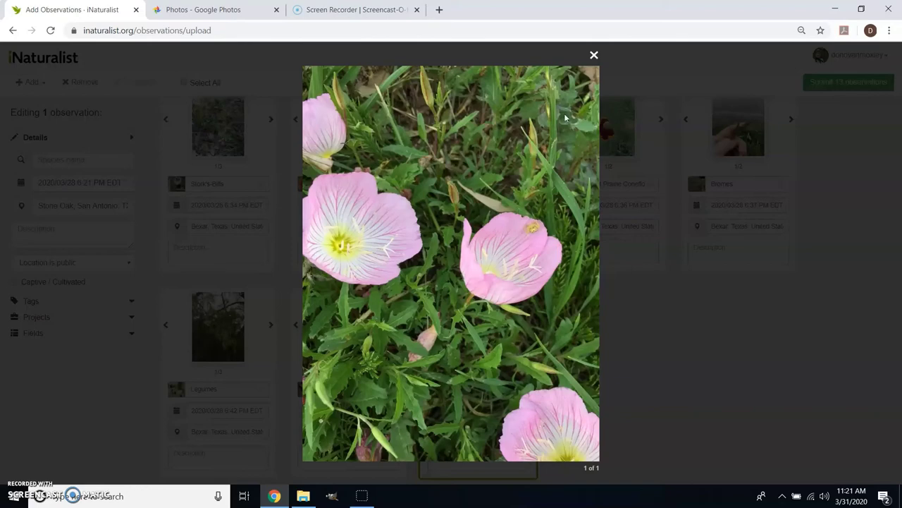
Give the pink-flower observation the description 'Spider on right flower'
{"action": "left_click", "coordinate": [594, 55]}
{"action": "left_click", "coordinate": [501, 456]}
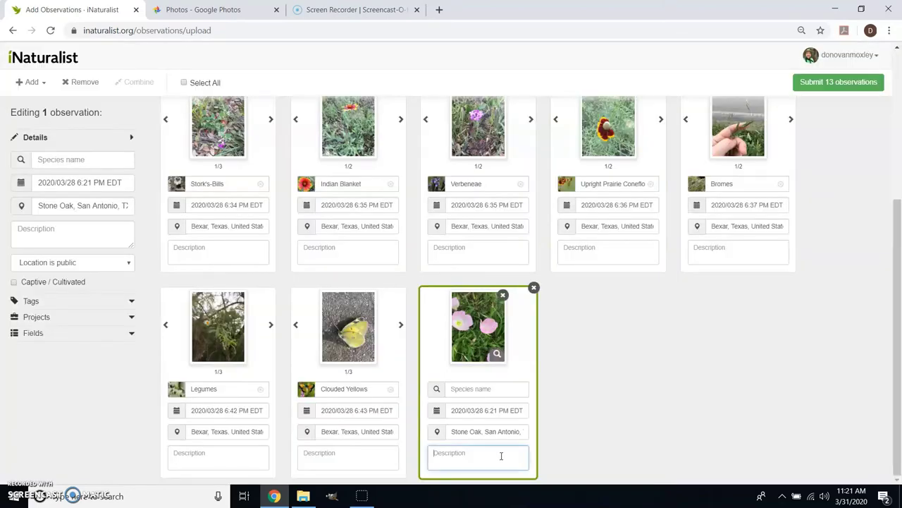
{"action": "type", "text": "Spider on right"}
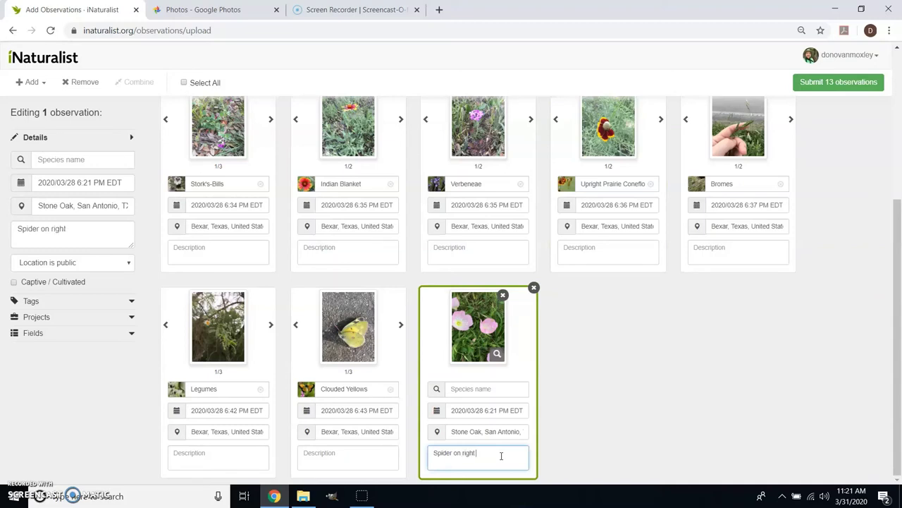
{"action": "type", "text": " flower"}
Search 'crab spider' and identify the pink-flower observation as Crab Spiders
{"action": "left_click", "coordinate": [483, 392]}
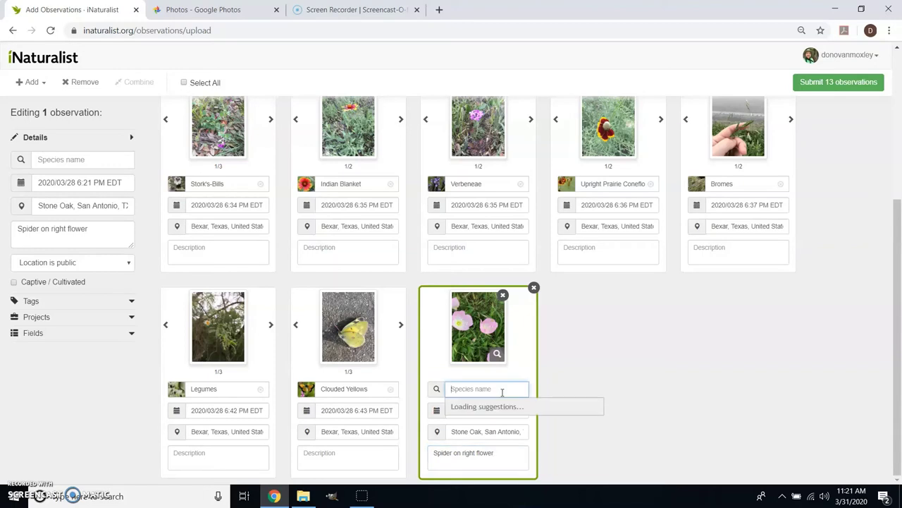
{"action": "scroll", "coordinate": [664, 381], "scroll_direction": "down", "scroll_amount": 3}
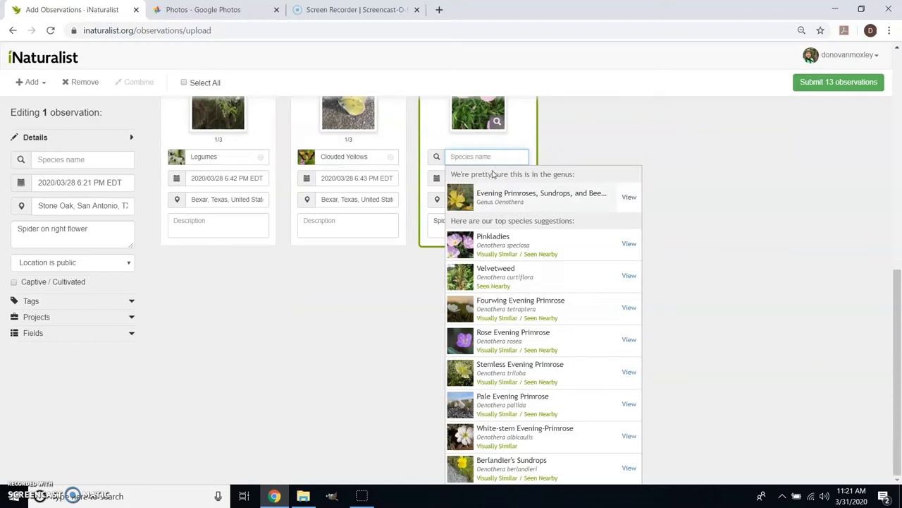
{"action": "type", "text": "spider"}
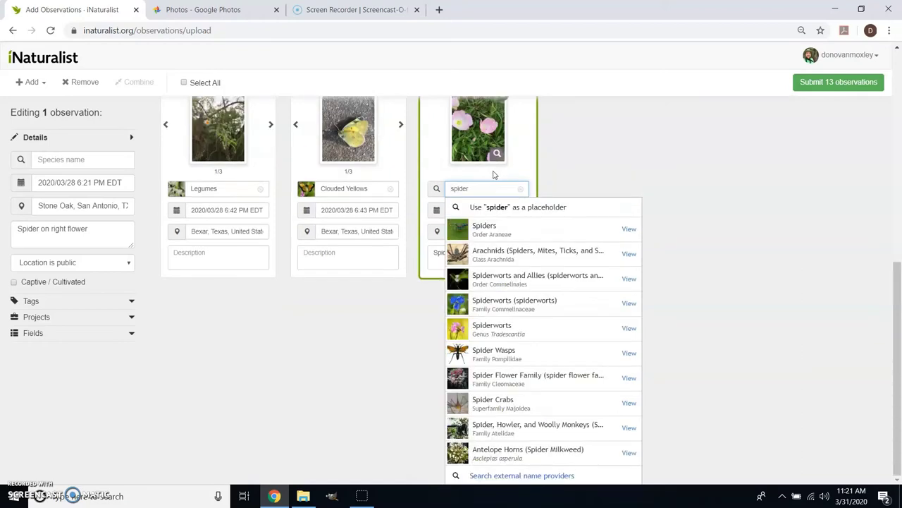
{"action": "scroll", "coordinate": [451, 180], "scroll_direction": "up", "scroll_amount": 3}
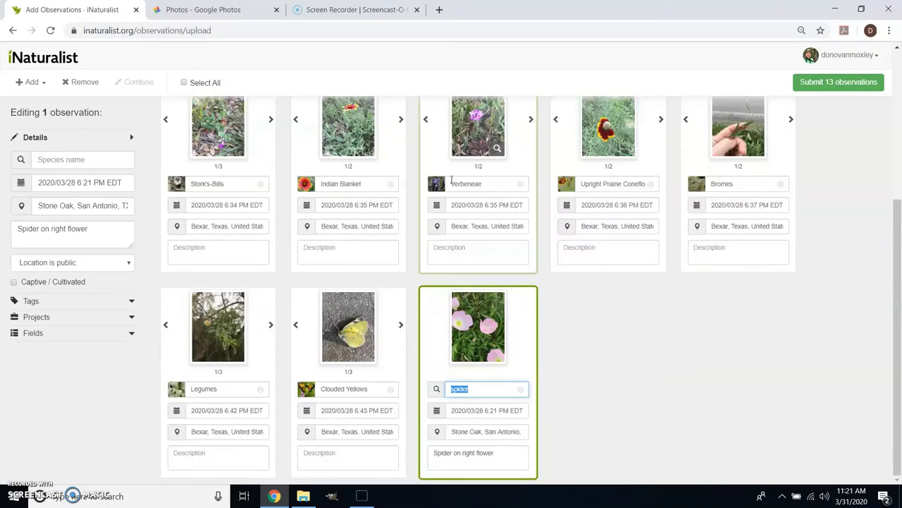
{"action": "type", "text": "crab spider"}
{"action": "scroll", "coordinate": [451, 180], "scroll_direction": "down", "scroll_amount": 3}
{"action": "left_click", "coordinate": [511, 225]}
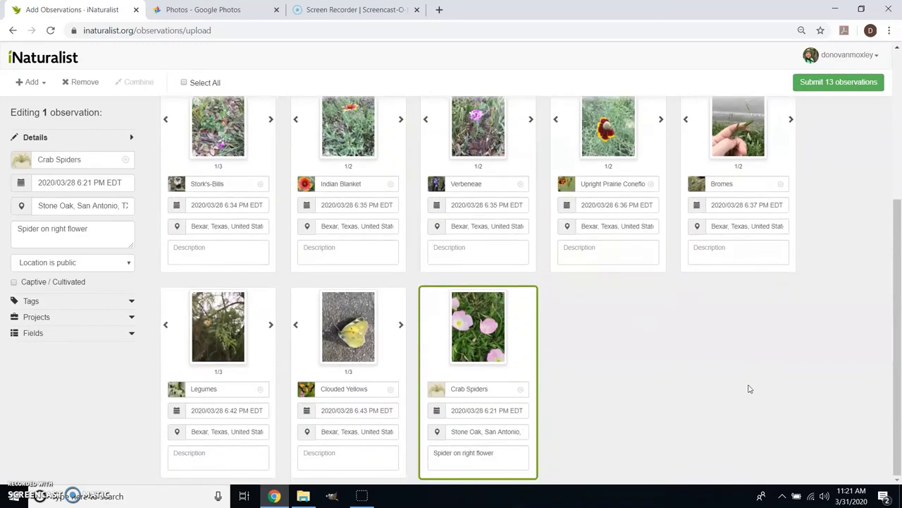
{"action": "scroll", "coordinate": [750, 388], "scroll_direction": "up", "scroll_amount": 3}
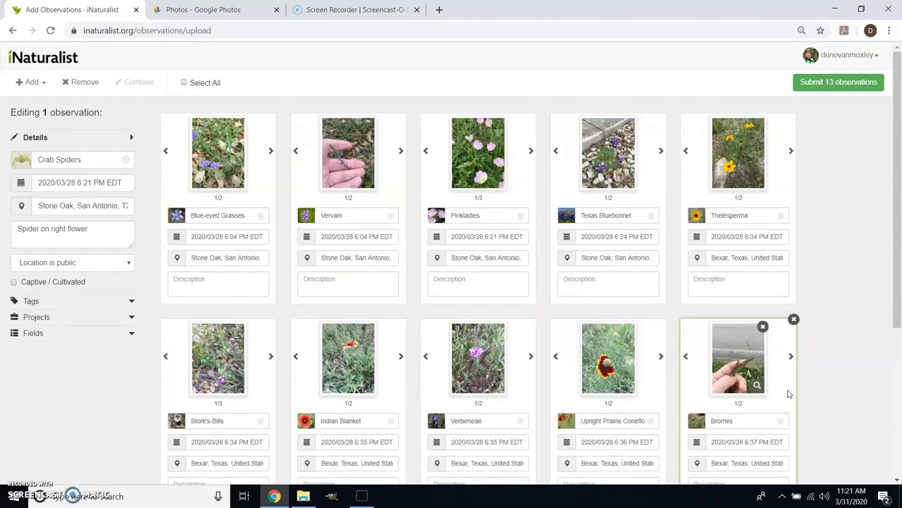
{"action": "scroll", "coordinate": [811, 370], "scroll_direction": "down", "scroll_amount": 3}
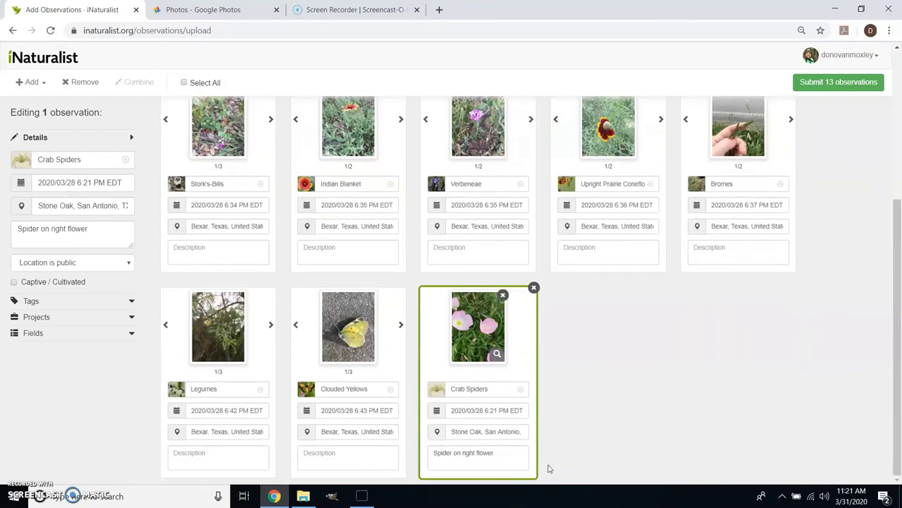
{"action": "scroll", "coordinate": [828, 449], "scroll_direction": "up", "scroll_amount": 3}
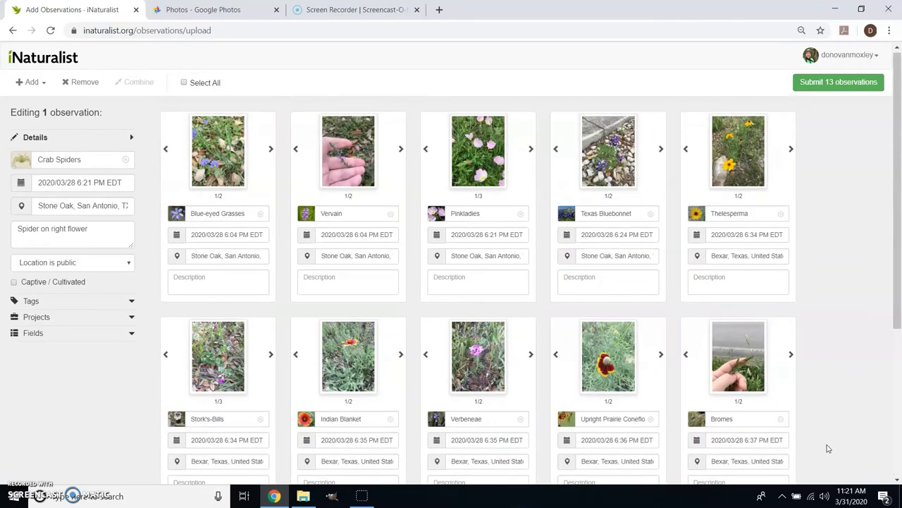
{"action": "scroll", "coordinate": [828, 448], "scroll_direction": "down", "scroll_amount": 3}
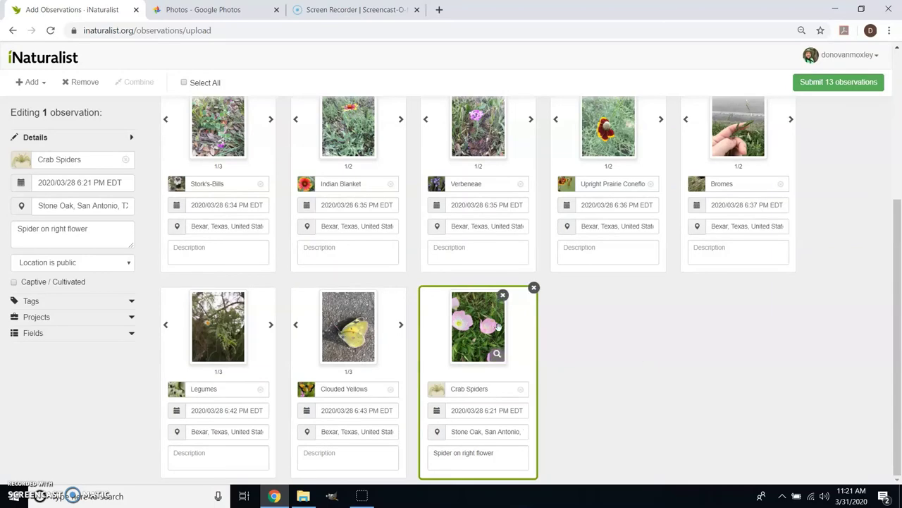
Check the enlarged photo and revise the description to 'Spider on upper right flower'
{"action": "left_click", "coordinate": [497, 328]}
{"action": "left_click", "coordinate": [729, 391]}
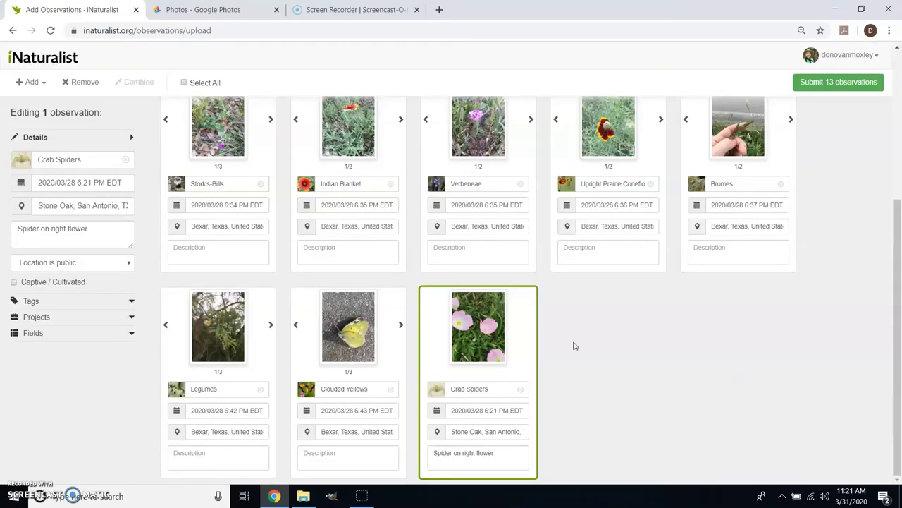
{"action": "left_click", "coordinate": [463, 453]}
{"action": "type", "text": "upper"}
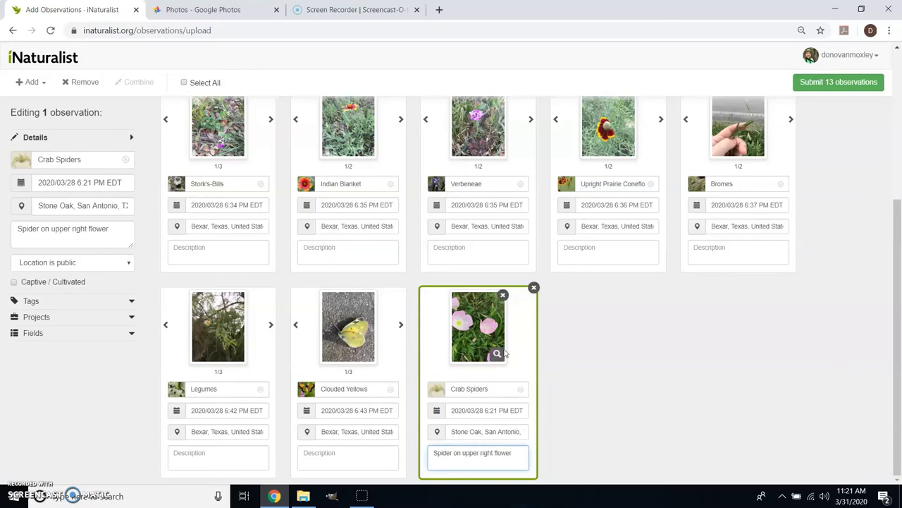
{"action": "scroll", "coordinate": [818, 344], "scroll_direction": "up", "scroll_amount": 5}
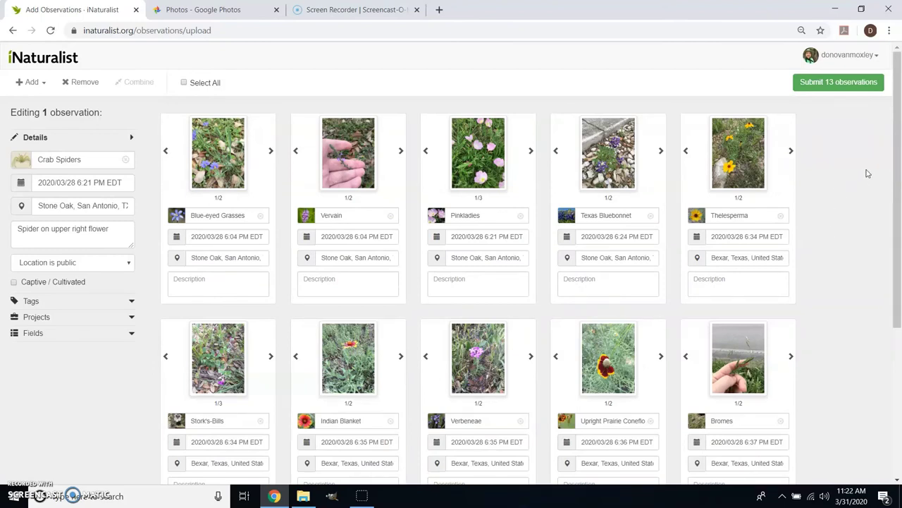
Submit all 13 observations and review them in Your Observations, each marked Needs ID
{"action": "left_click", "coordinate": [853, 83]}
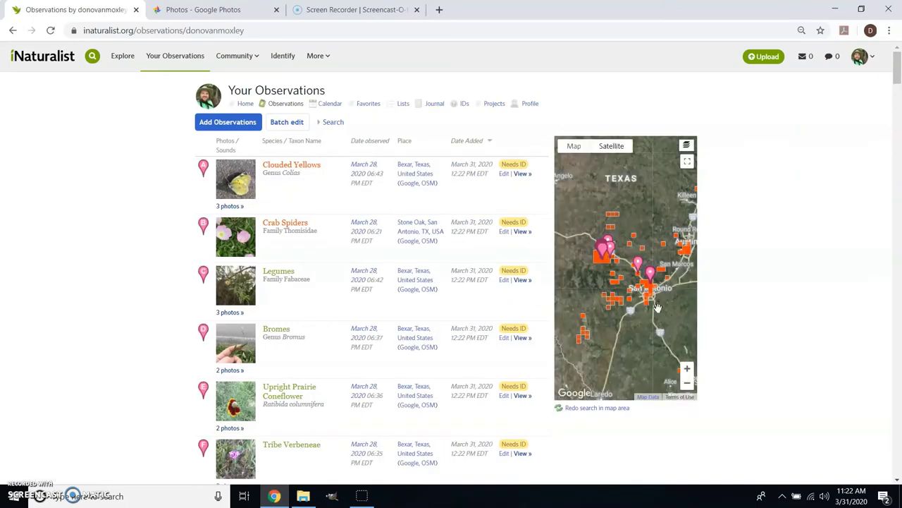
{"action": "scroll", "coordinate": [536, 296], "scroll_direction": "down", "scroll_amount": 3}
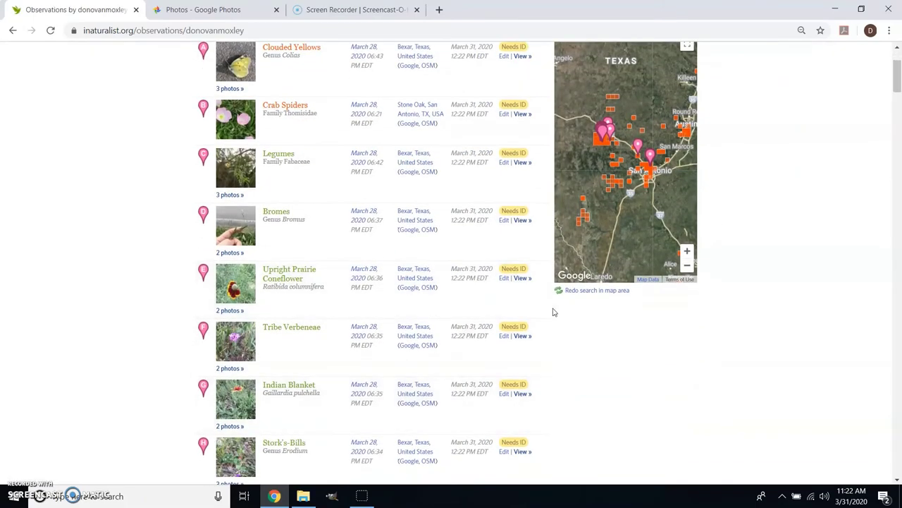
{"action": "scroll", "coordinate": [525, 397], "scroll_direction": "down", "scroll_amount": 15}
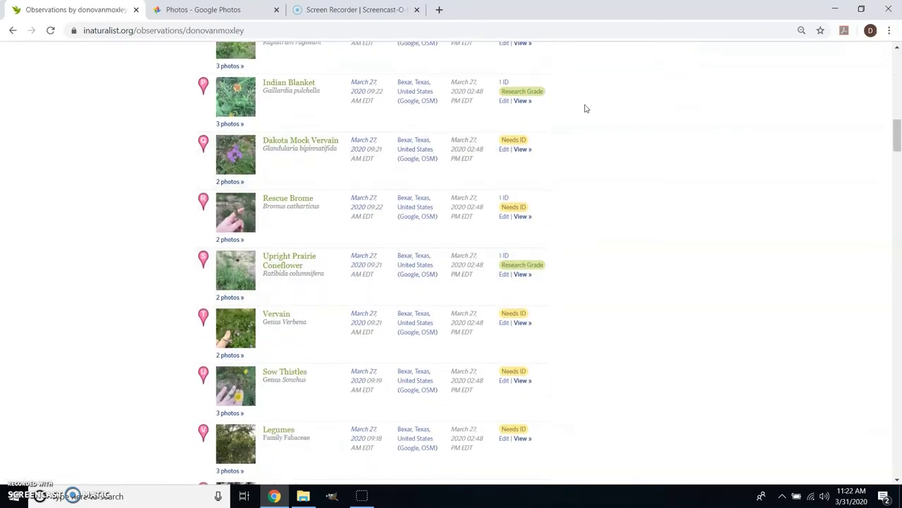
{"action": "scroll", "coordinate": [572, 252], "scroll_direction": "down", "scroll_amount": 6}
{"action": "scroll", "coordinate": [572, 252], "scroll_direction": "down", "scroll_amount": 20}
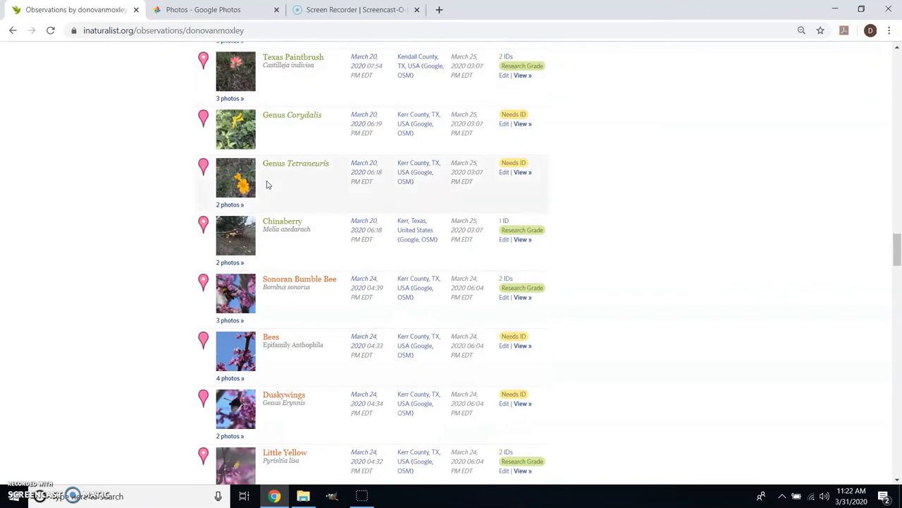
{"action": "scroll", "coordinate": [610, 232], "scroll_direction": "down", "scroll_amount": 5}
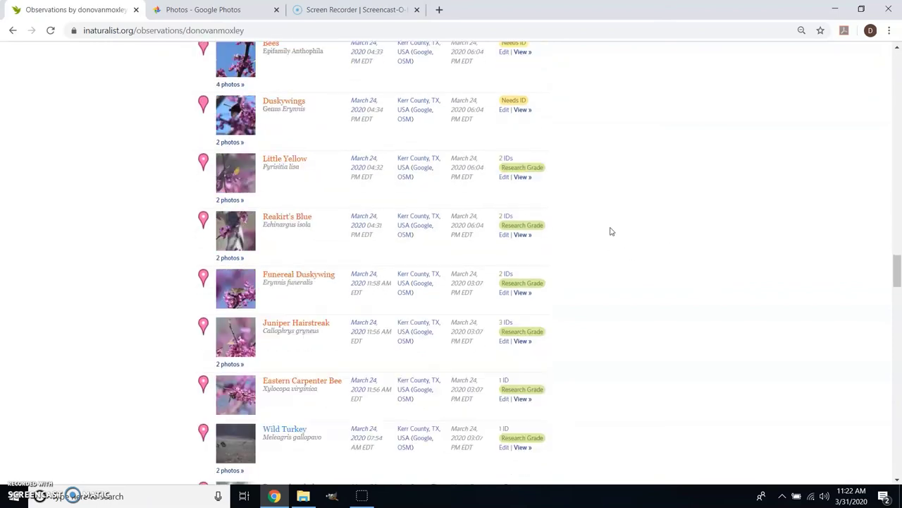
{"action": "scroll", "coordinate": [612, 231], "scroll_direction": "down", "scroll_amount": 4}
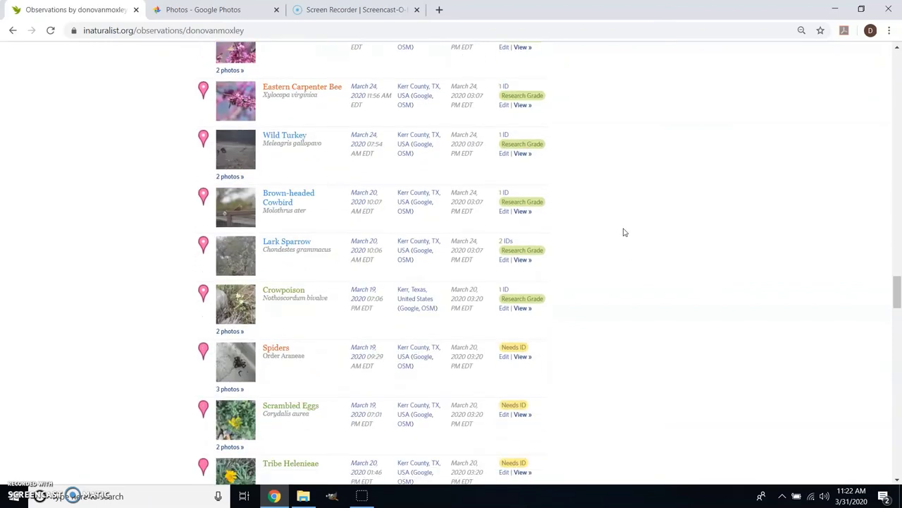
{"action": "scroll", "coordinate": [622, 231], "scroll_direction": "down", "scroll_amount": 5}
{"action": "scroll", "coordinate": [625, 232], "scroll_direction": "down", "scroll_amount": 5}
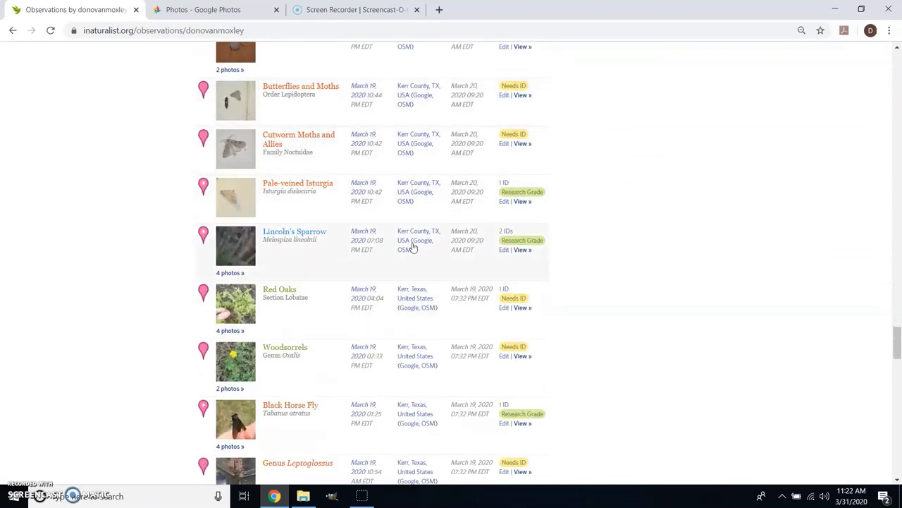
{"action": "scroll", "coordinate": [630, 259], "scroll_direction": "down", "scroll_amount": 8}
{"action": "scroll", "coordinate": [632, 263], "scroll_direction": "down", "scroll_amount": 12}
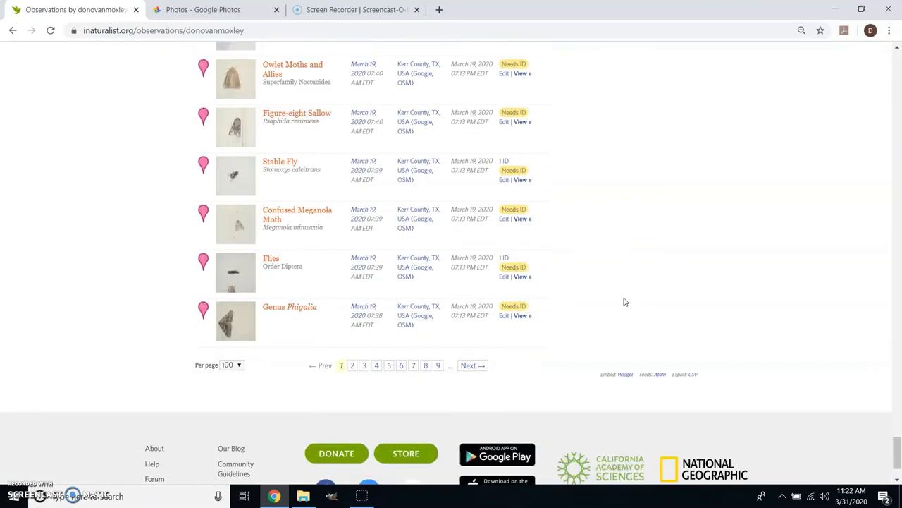
{"action": "scroll", "coordinate": [624, 302], "scroll_direction": "up", "scroll_amount": 5}
{"action": "left_click_drag", "start_coordinate": [896, 423], "coordinate": [831, 105]}
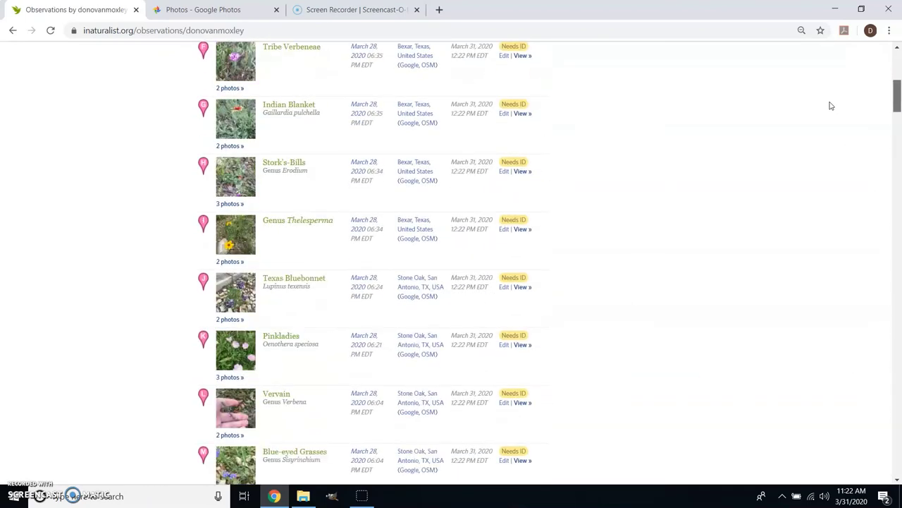
{"action": "scroll", "coordinate": [831, 105], "scroll_direction": "up", "scroll_amount": 6}
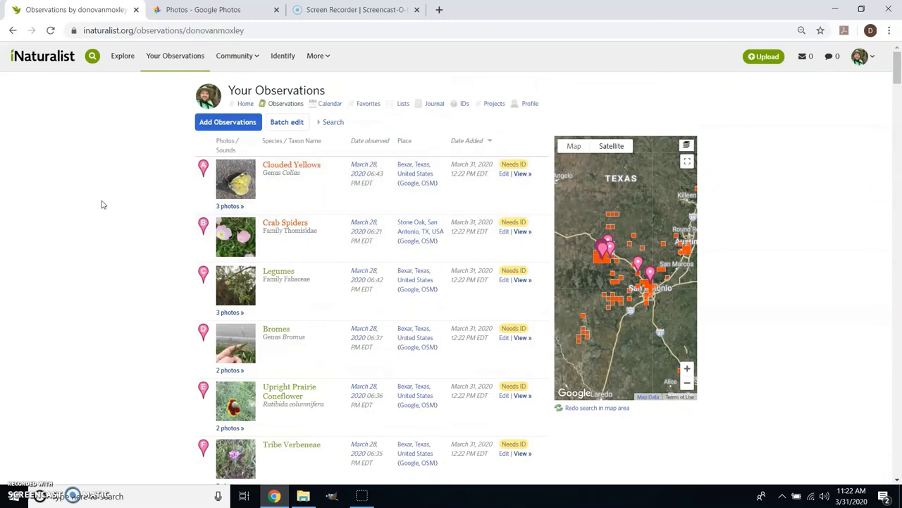